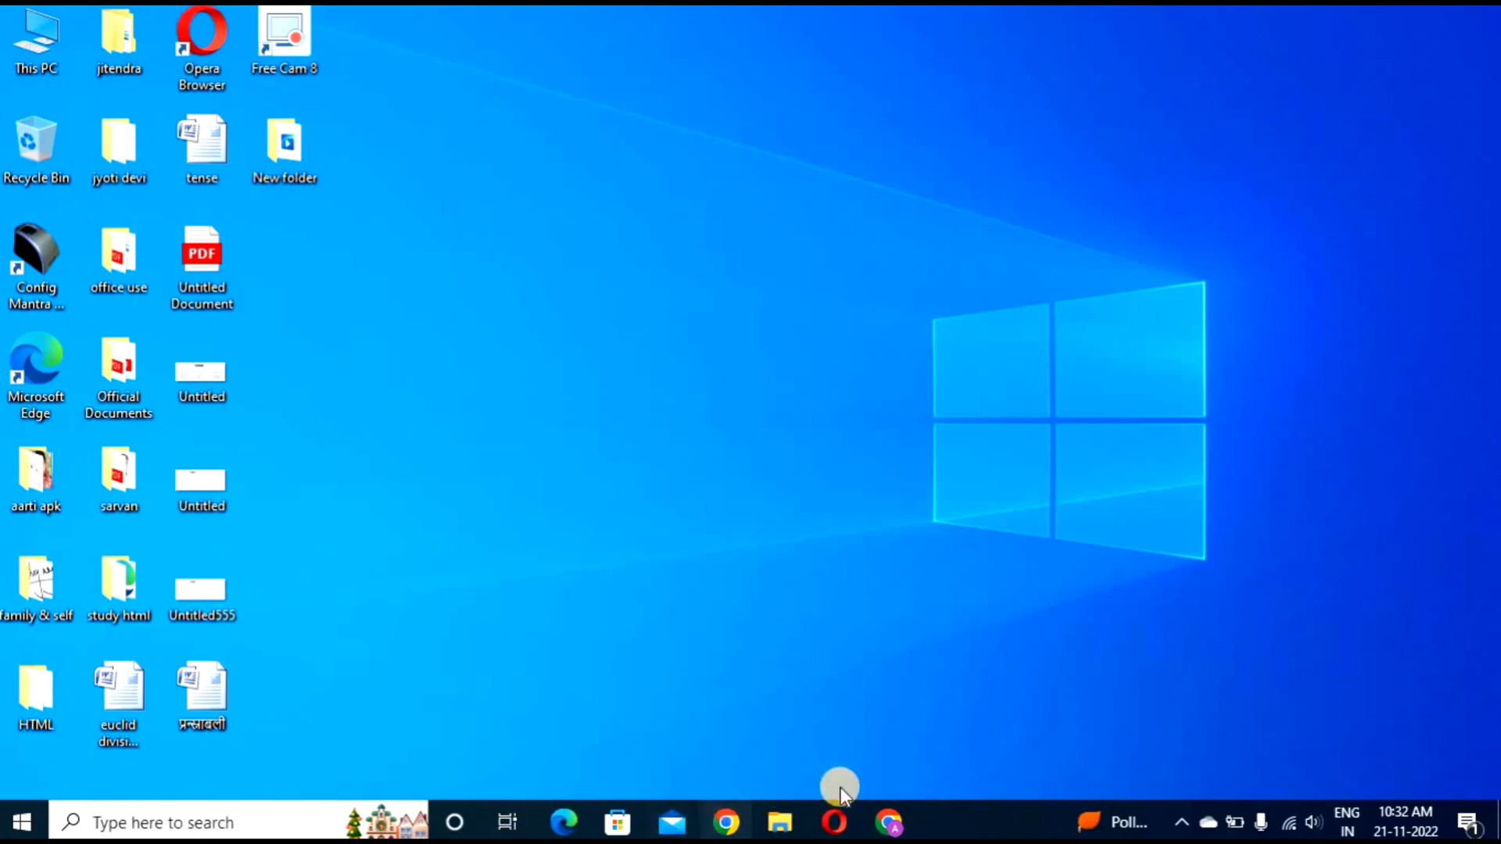
# Switch to Chrome and search Google for "student nielit".
pyautogui.click(883, 822)
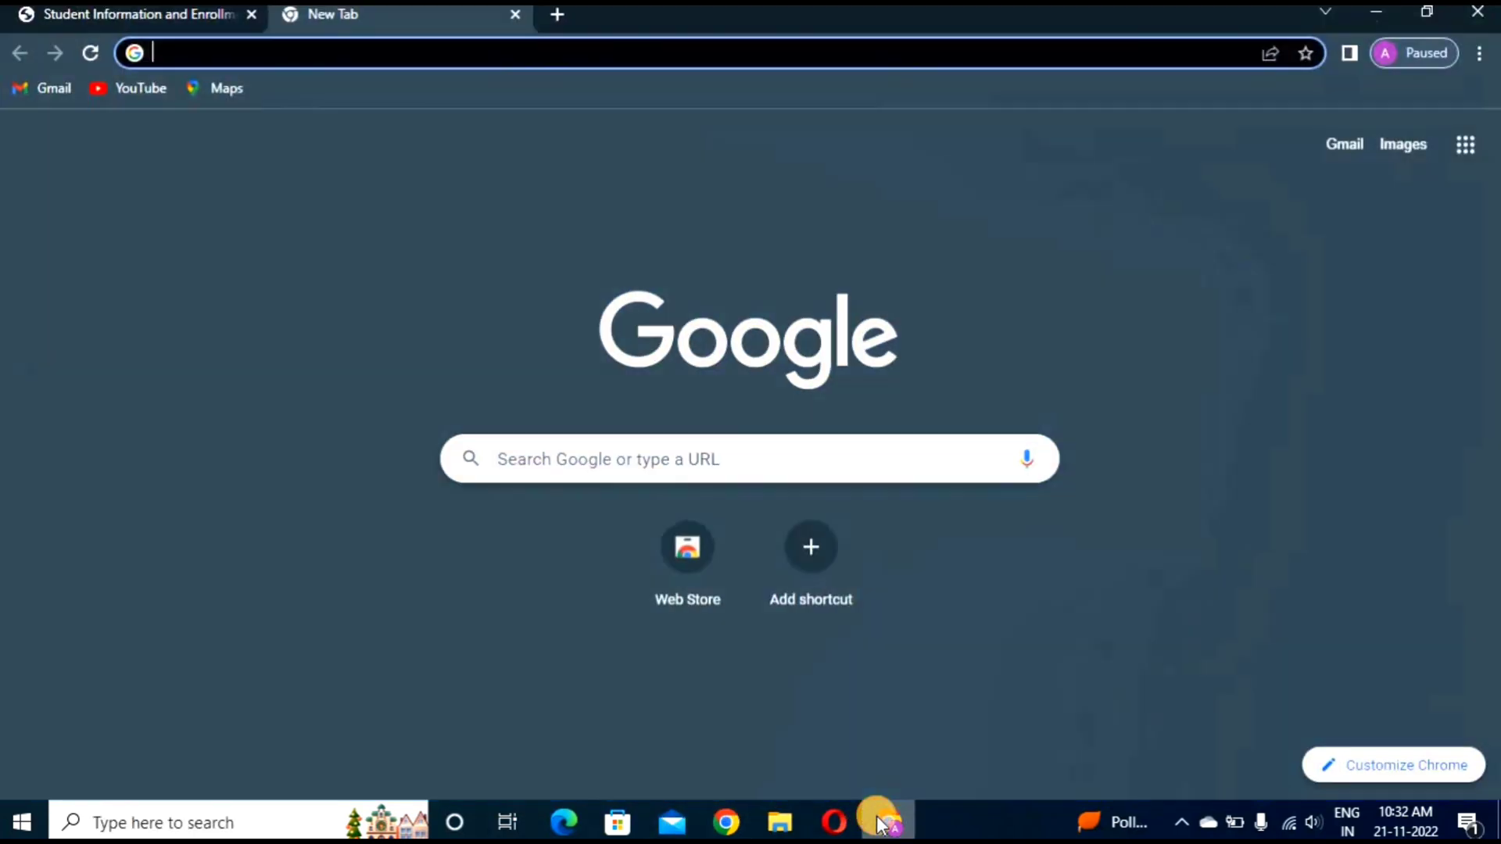
pyautogui.click(716, 459)
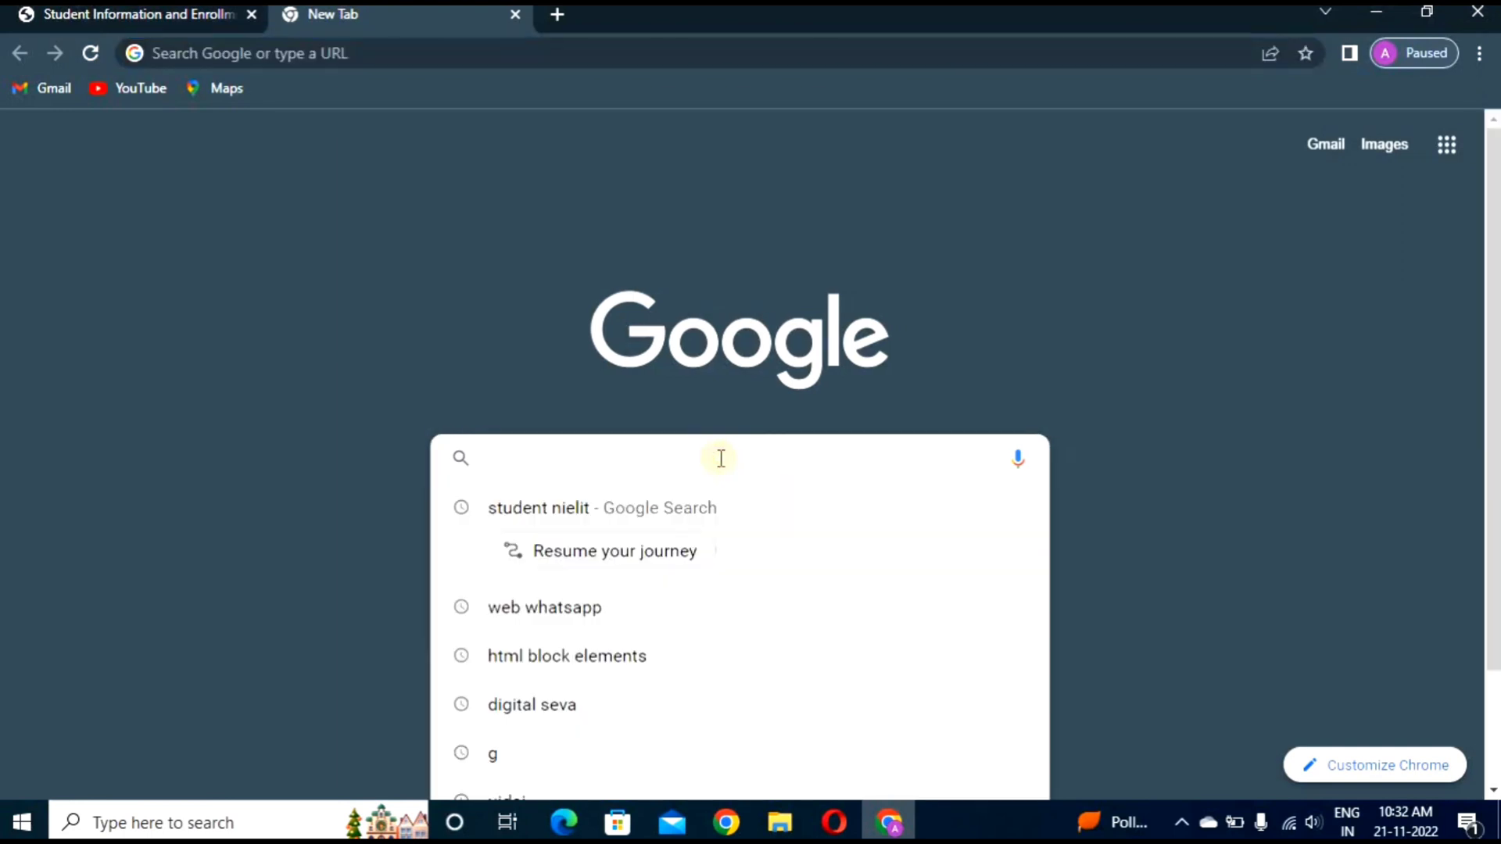
pyautogui.write('student ')
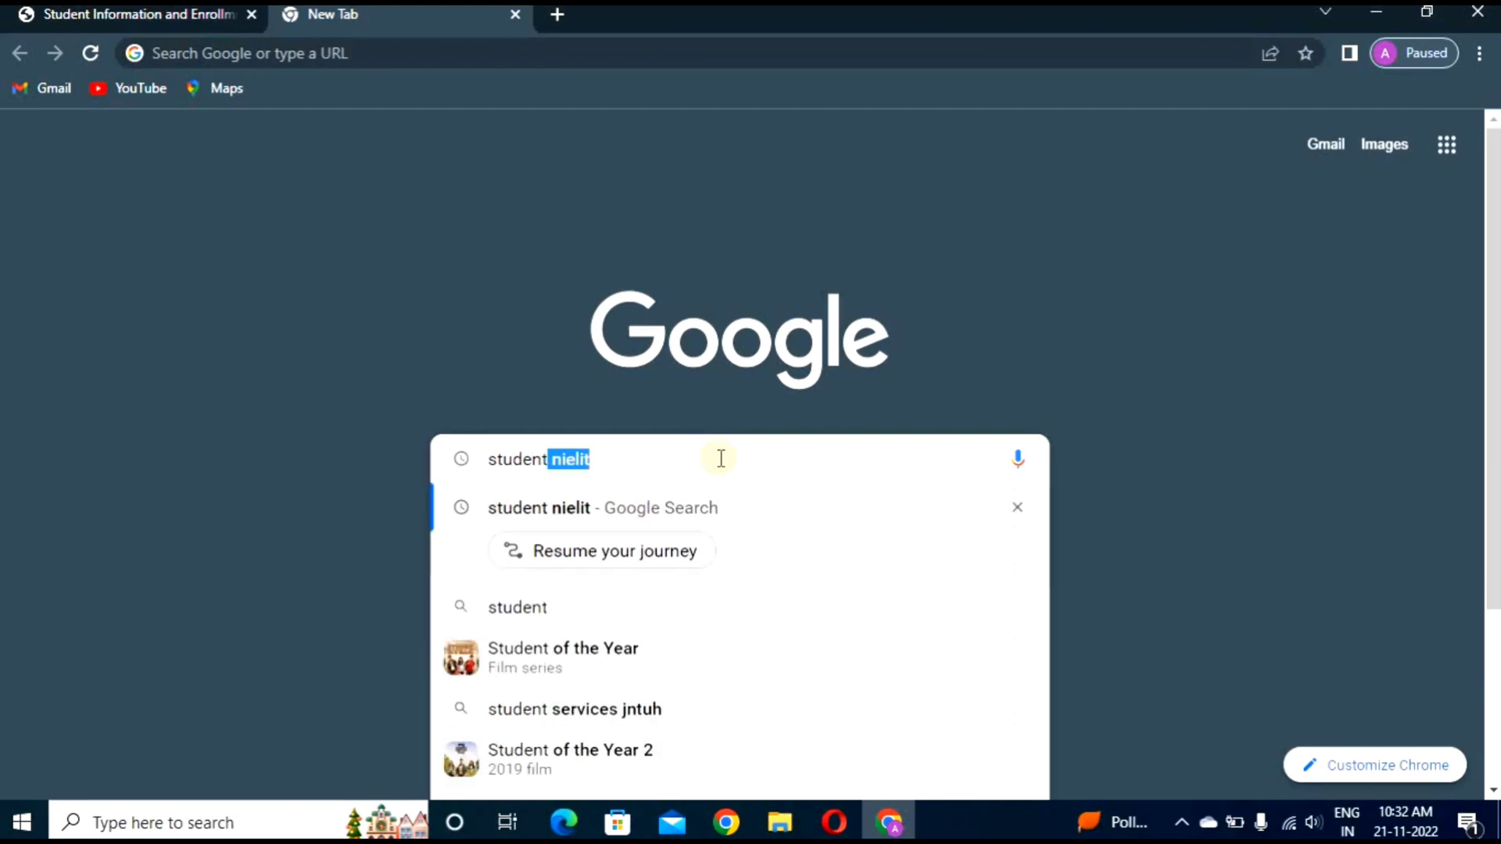
pyautogui.write('nielit')
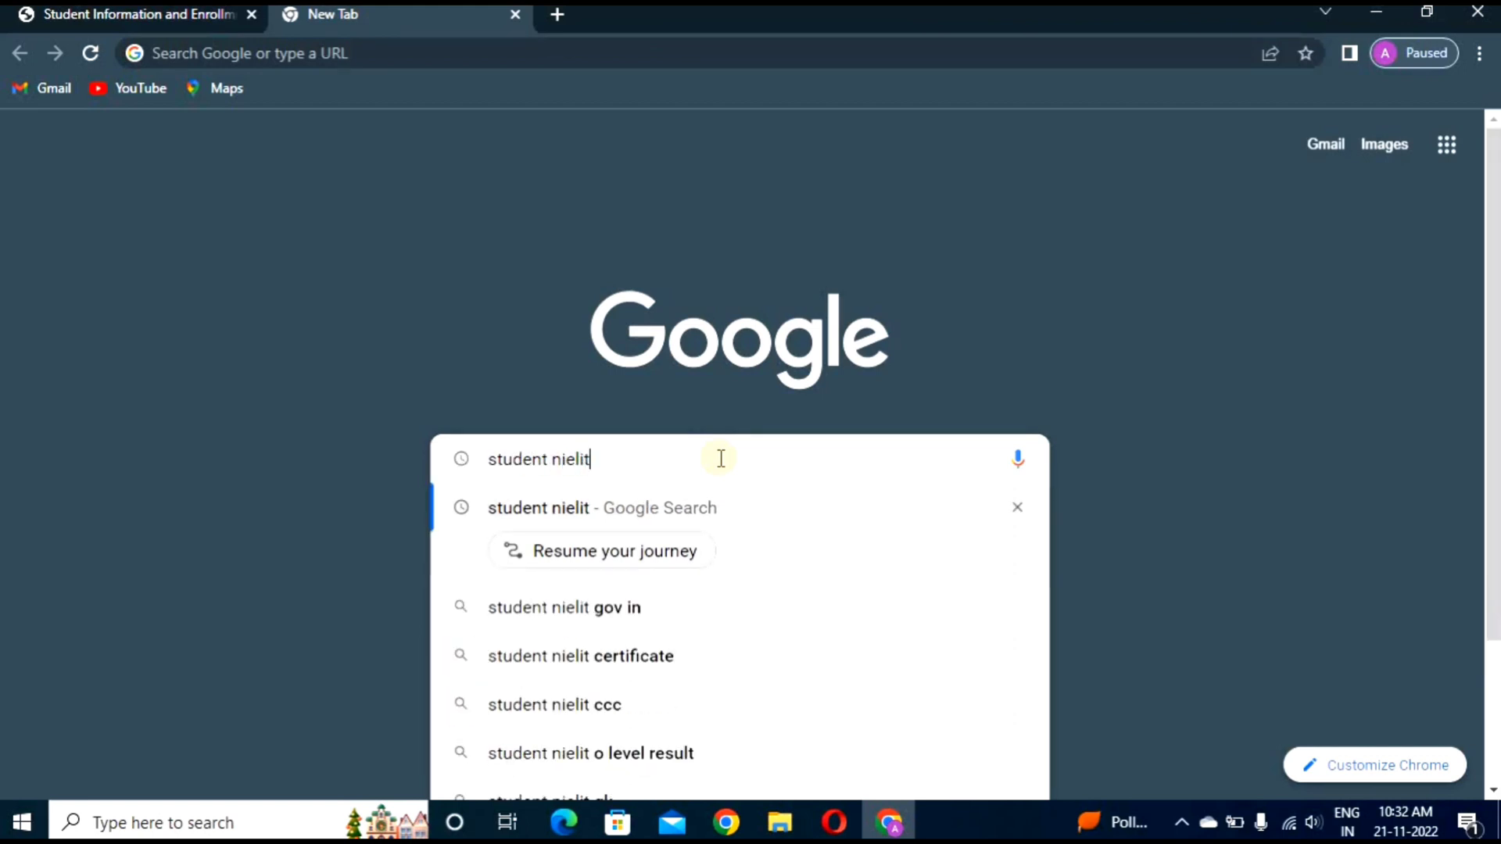
pyautogui.press('Return')
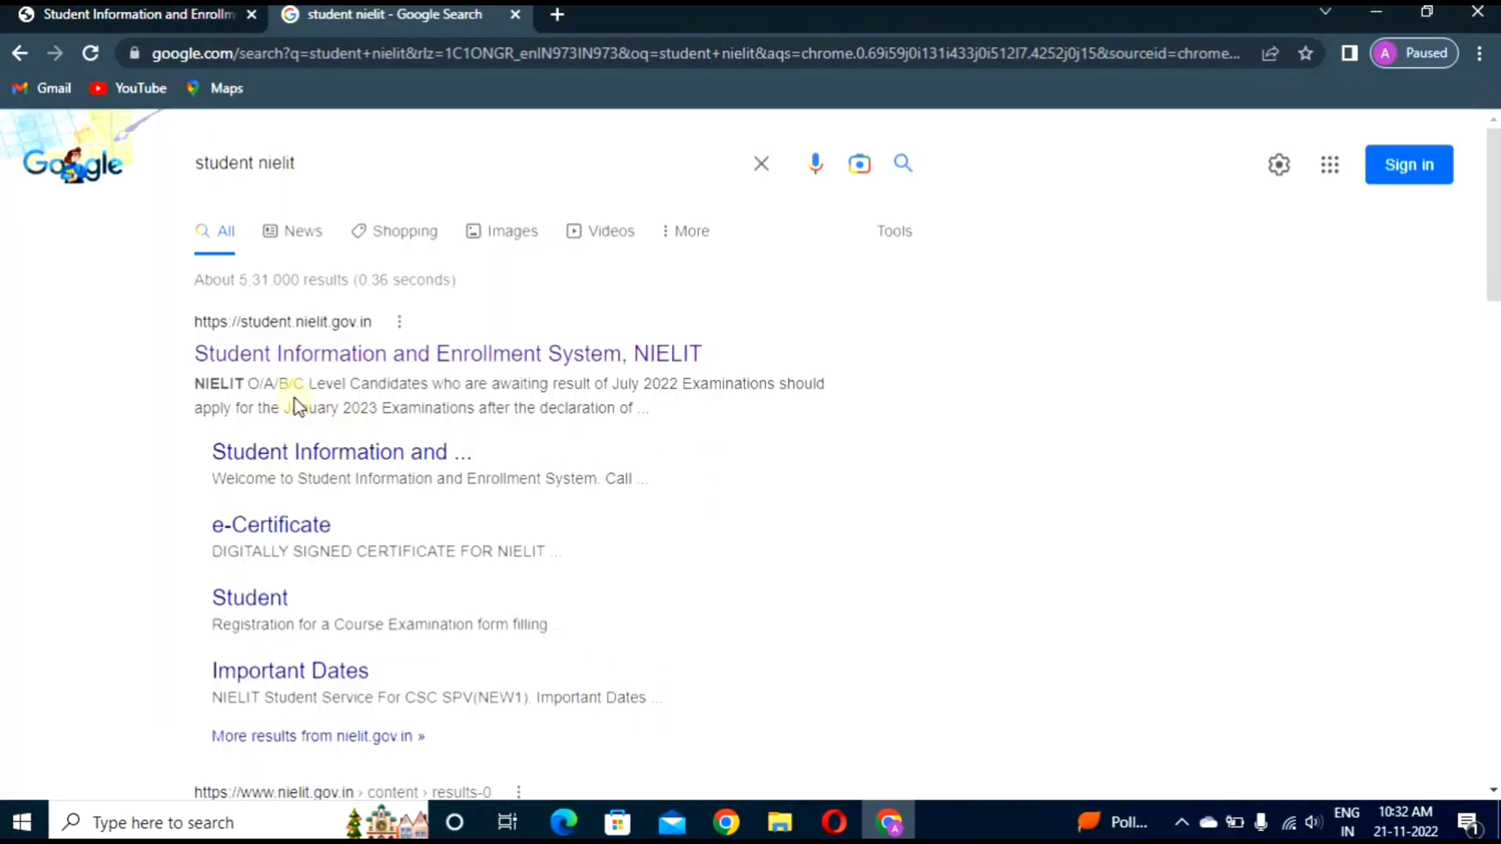
# Open the NIELIT Student Information and Enrollment System site from the results and dismiss its Important notice.
pyautogui.click(279, 353)
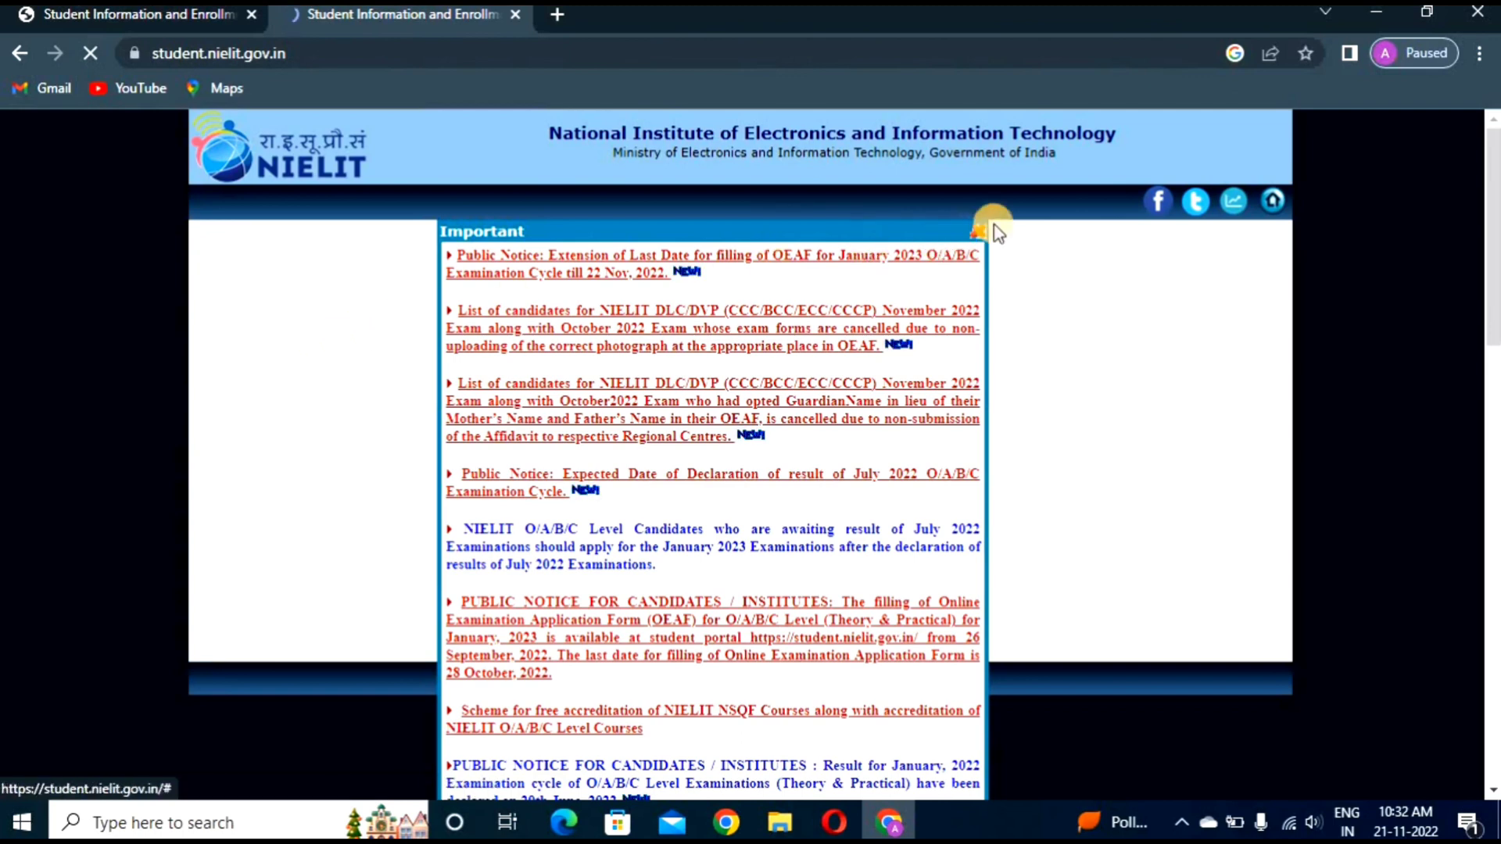
pyautogui.click(978, 236)
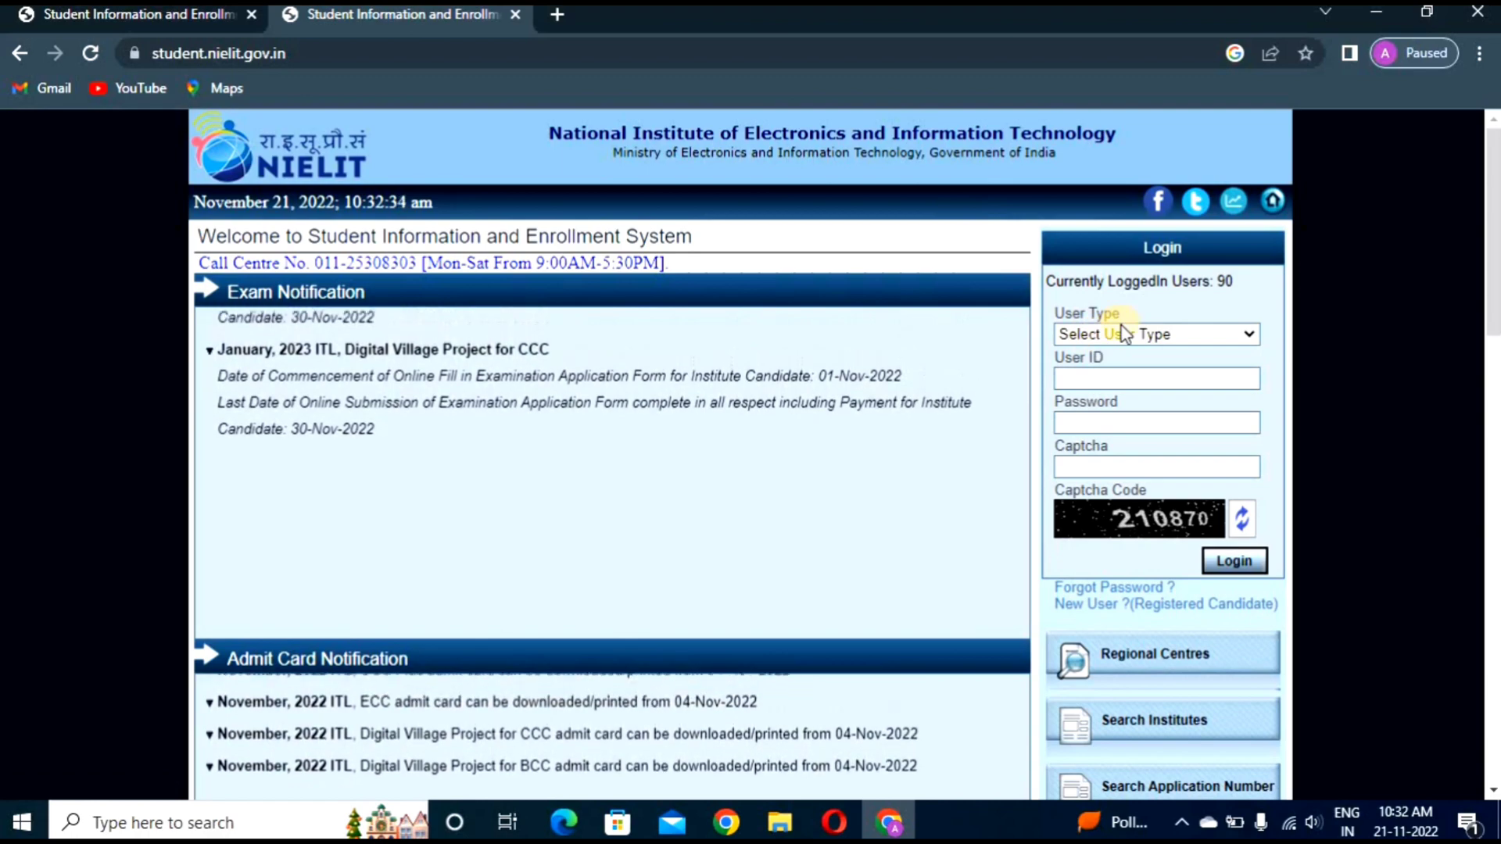
# Log in as a Candidate with the user ID, password and captcha code, and dismiss the Important notice.
pyautogui.hotkey('ctrl', '+')
pyautogui.hotkey('ctrl', '+')
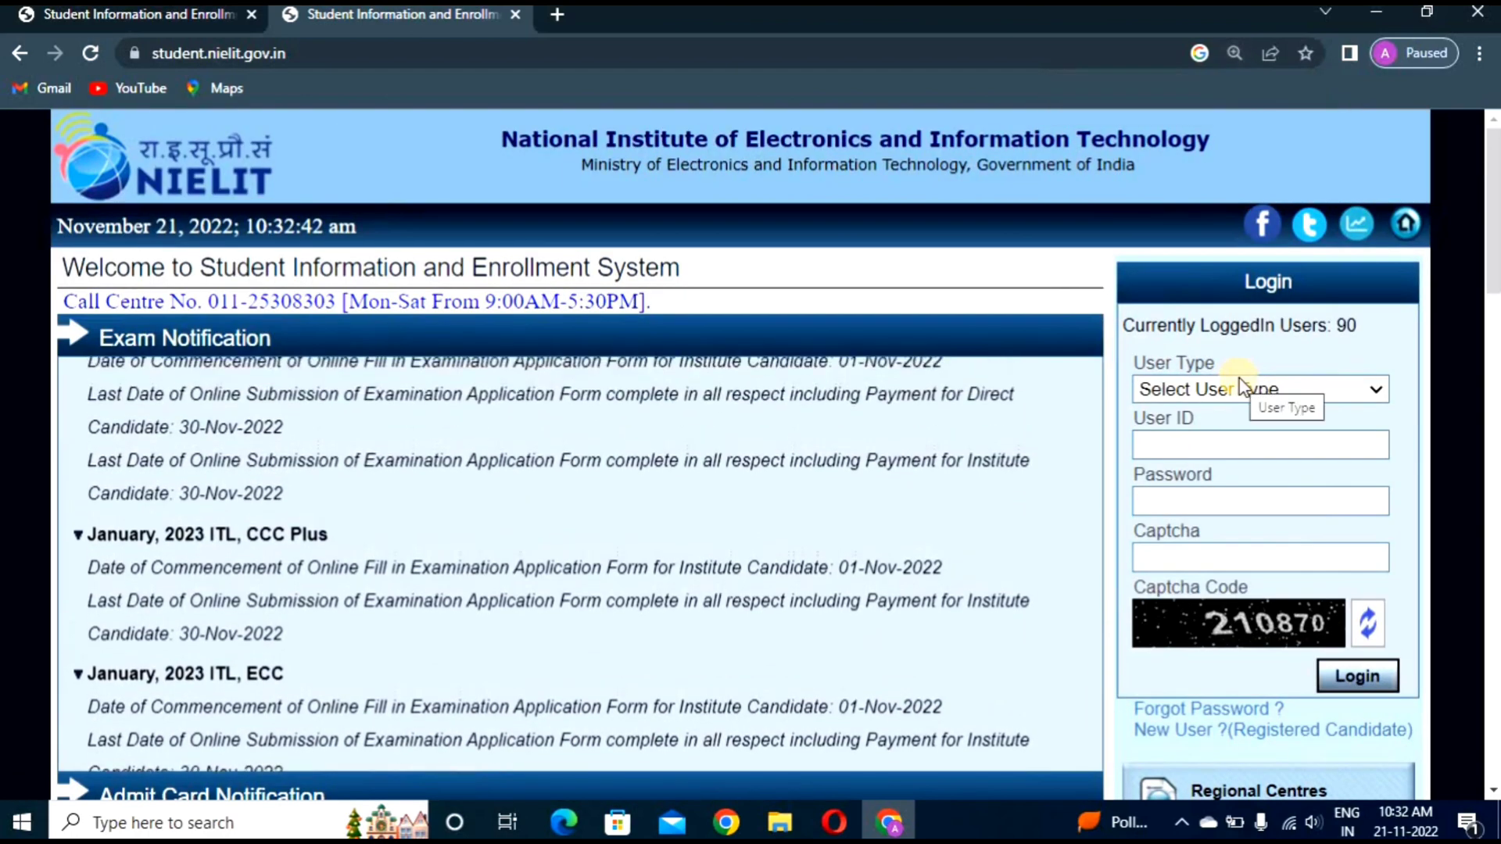
pyautogui.click(1167, 389)
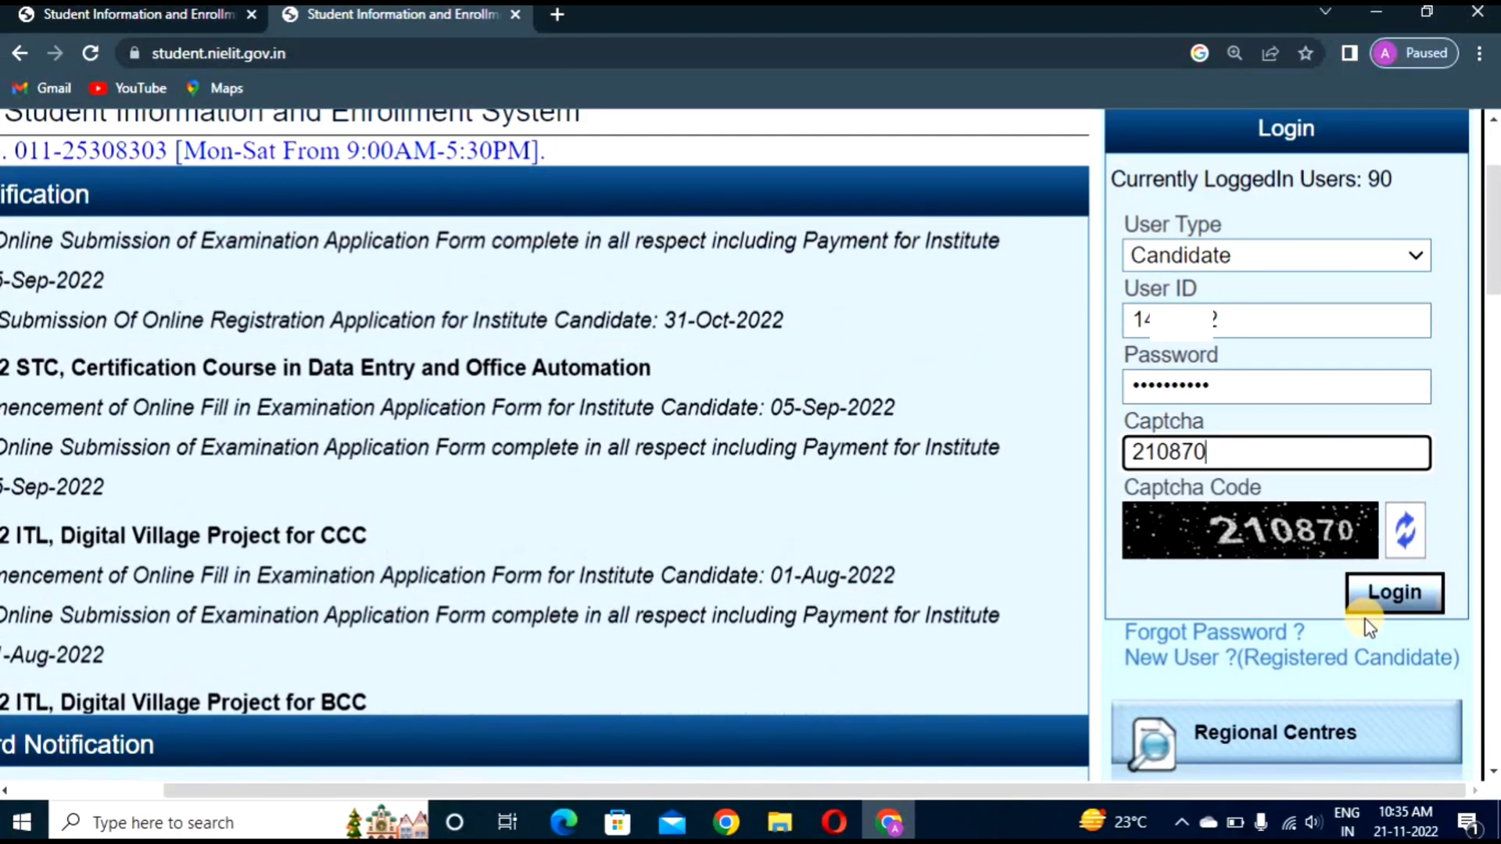
pyautogui.click(1399, 597)
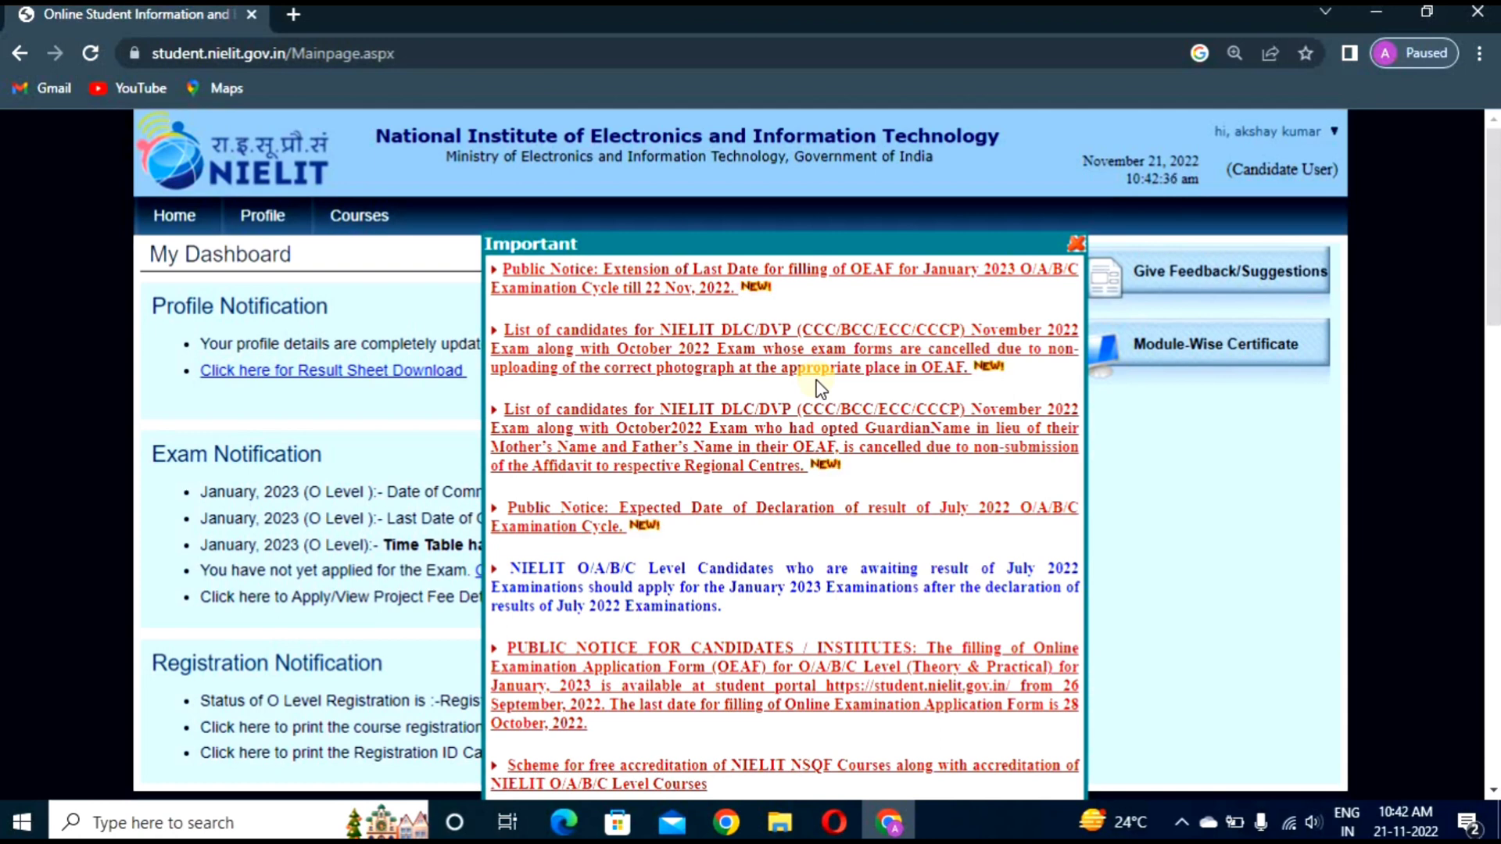
pyautogui.click(1073, 231)
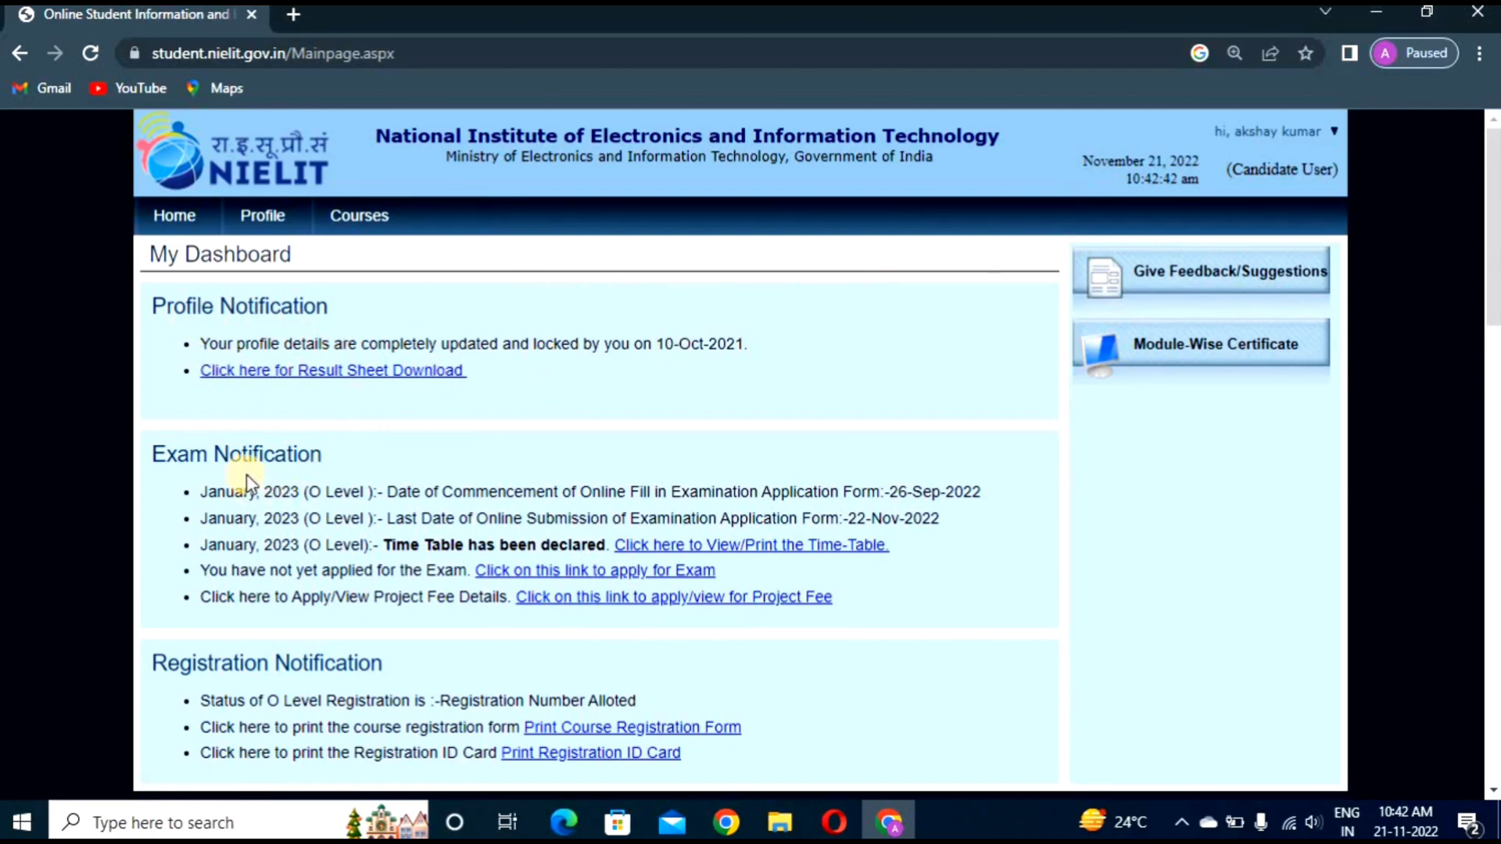
# Examine the Exam Notification entries on the candidate dashboard under magnification.
pyautogui.scroll(-2, 301, 498)
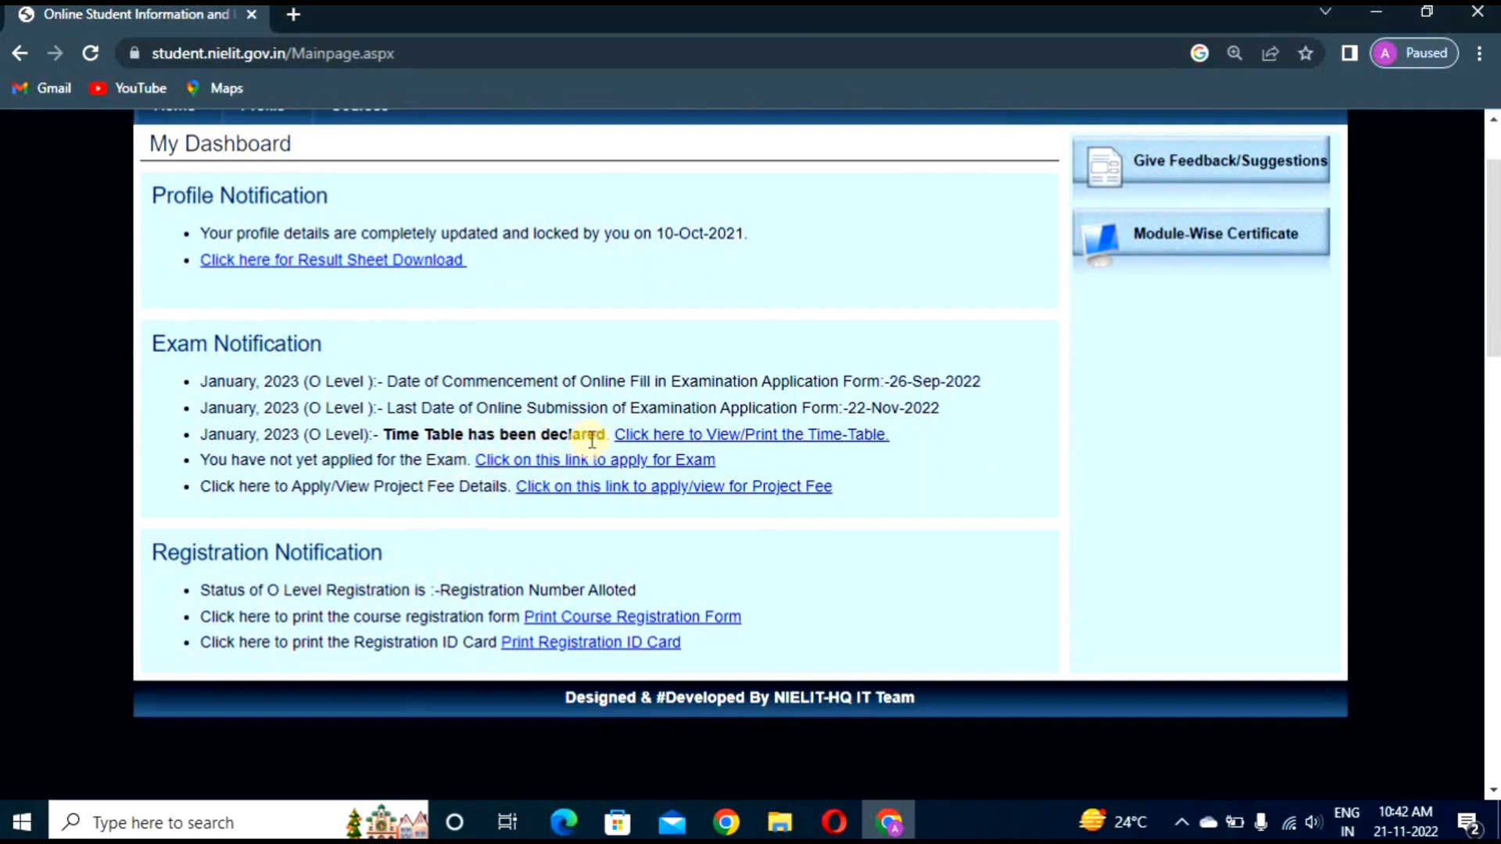
pyautogui.press('super+plus')
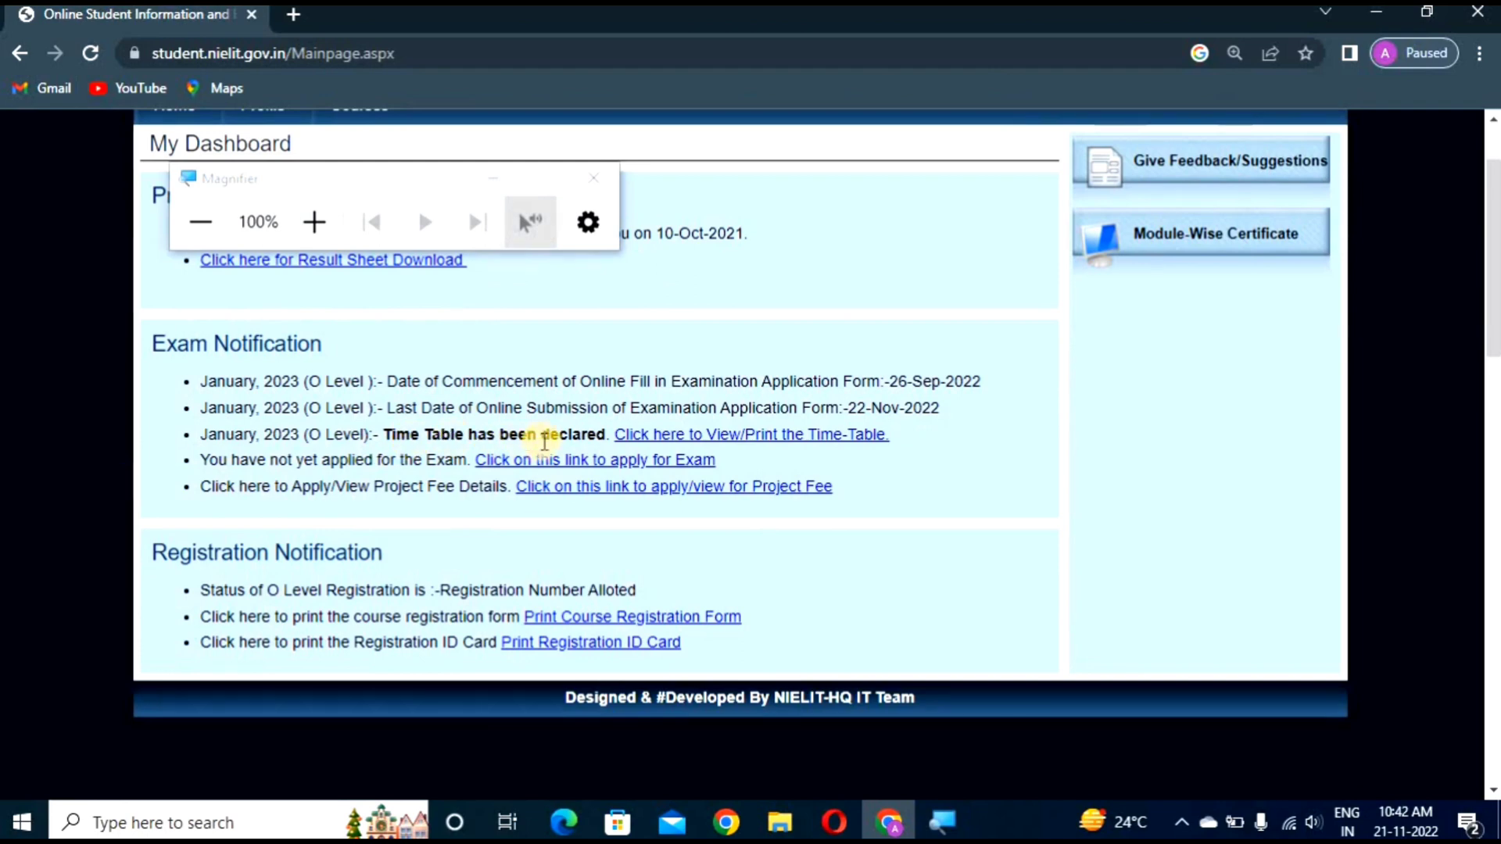
pyautogui.click(594, 177)
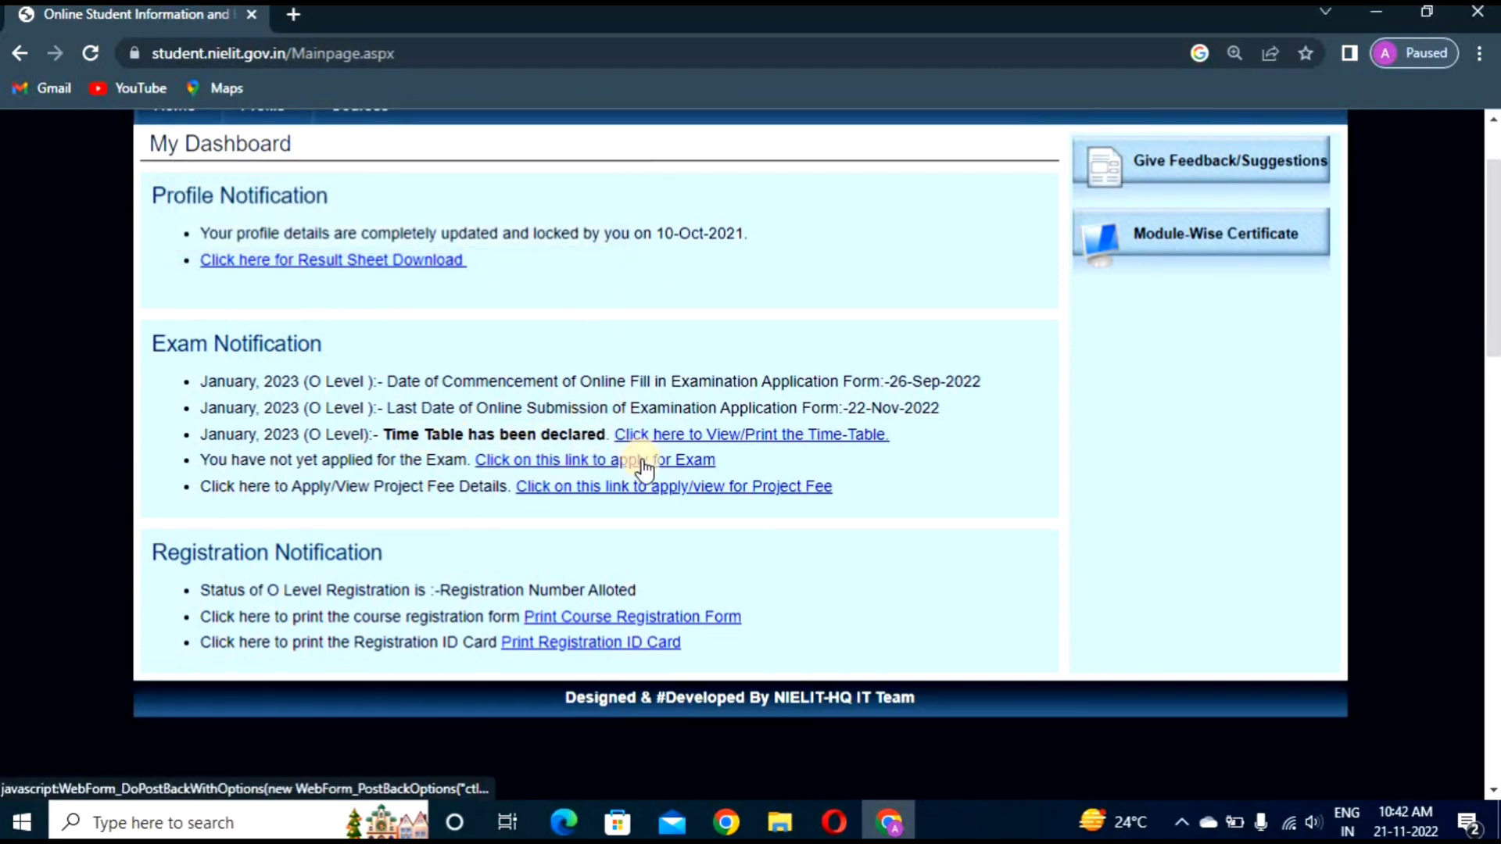
pyautogui.press('super+plus')
pyautogui.press('super+plus')
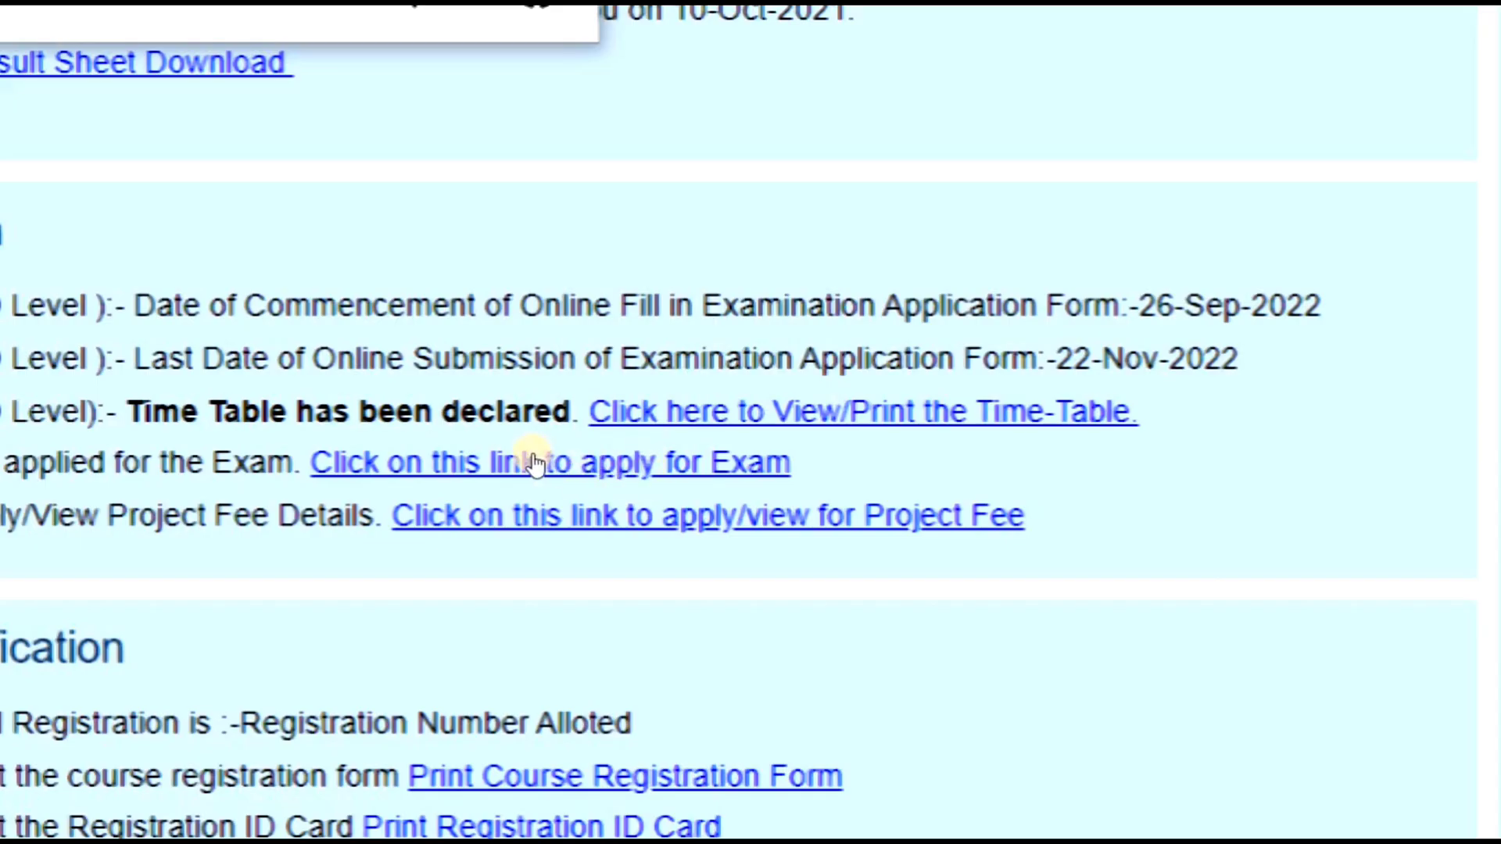
pyautogui.press('super+minus')
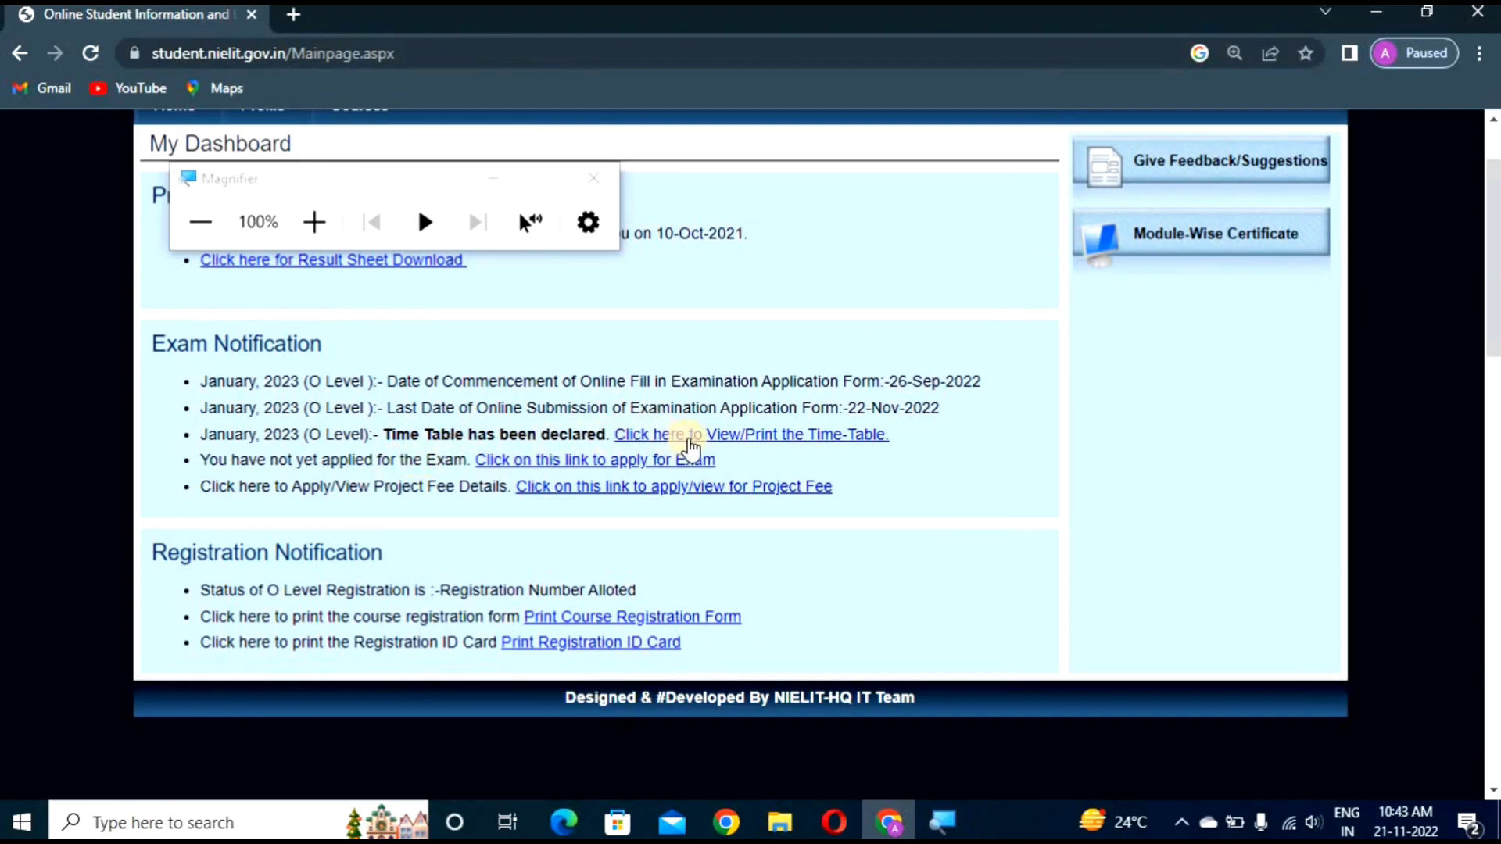
# View the January 2023 O Level exam time table in a maximized window and close it.
pyautogui.click(692, 436)
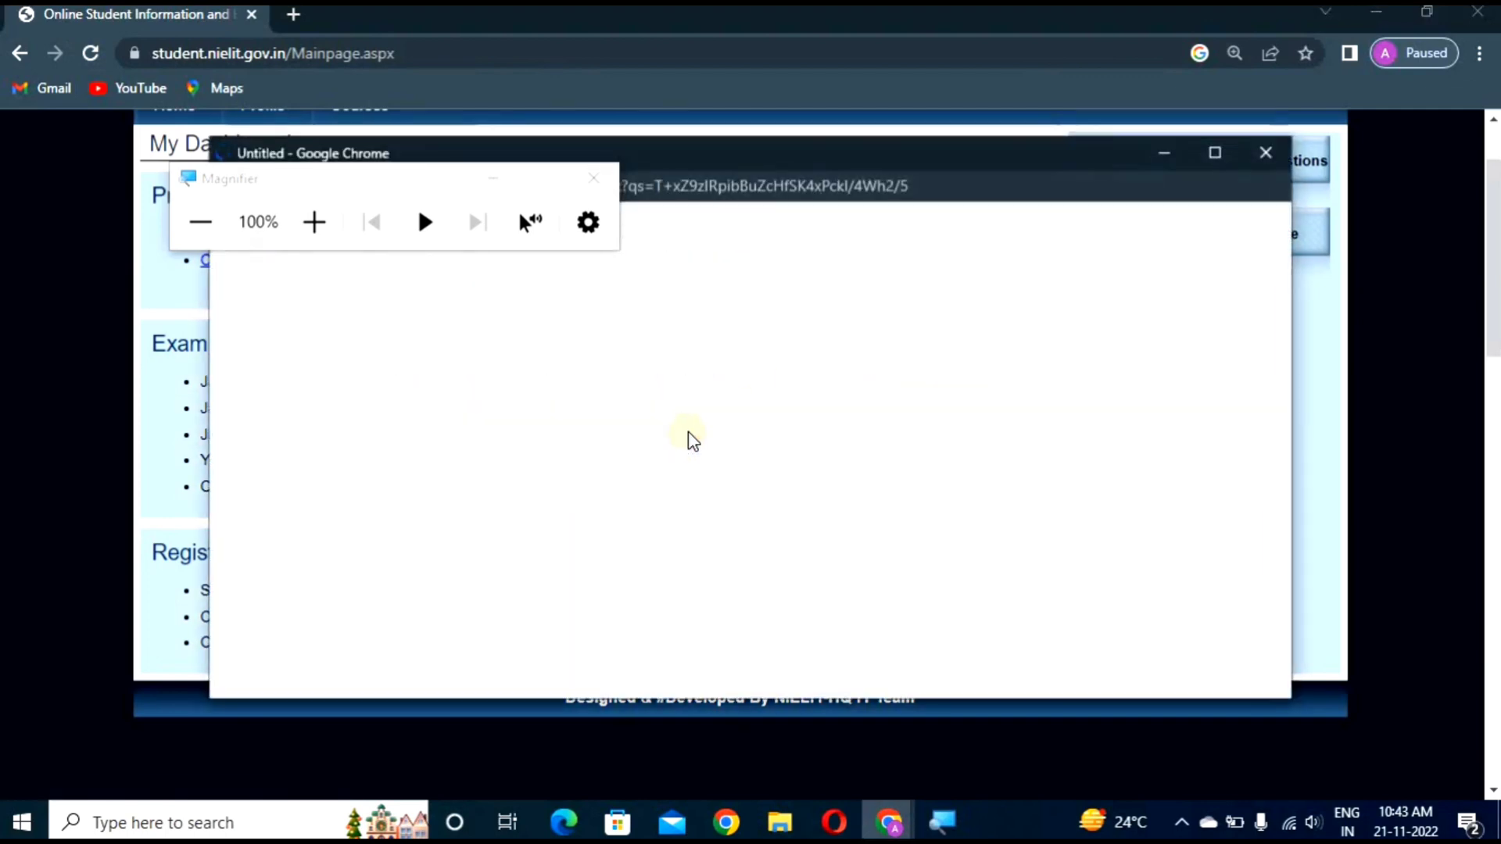
pyautogui.click(588, 179)
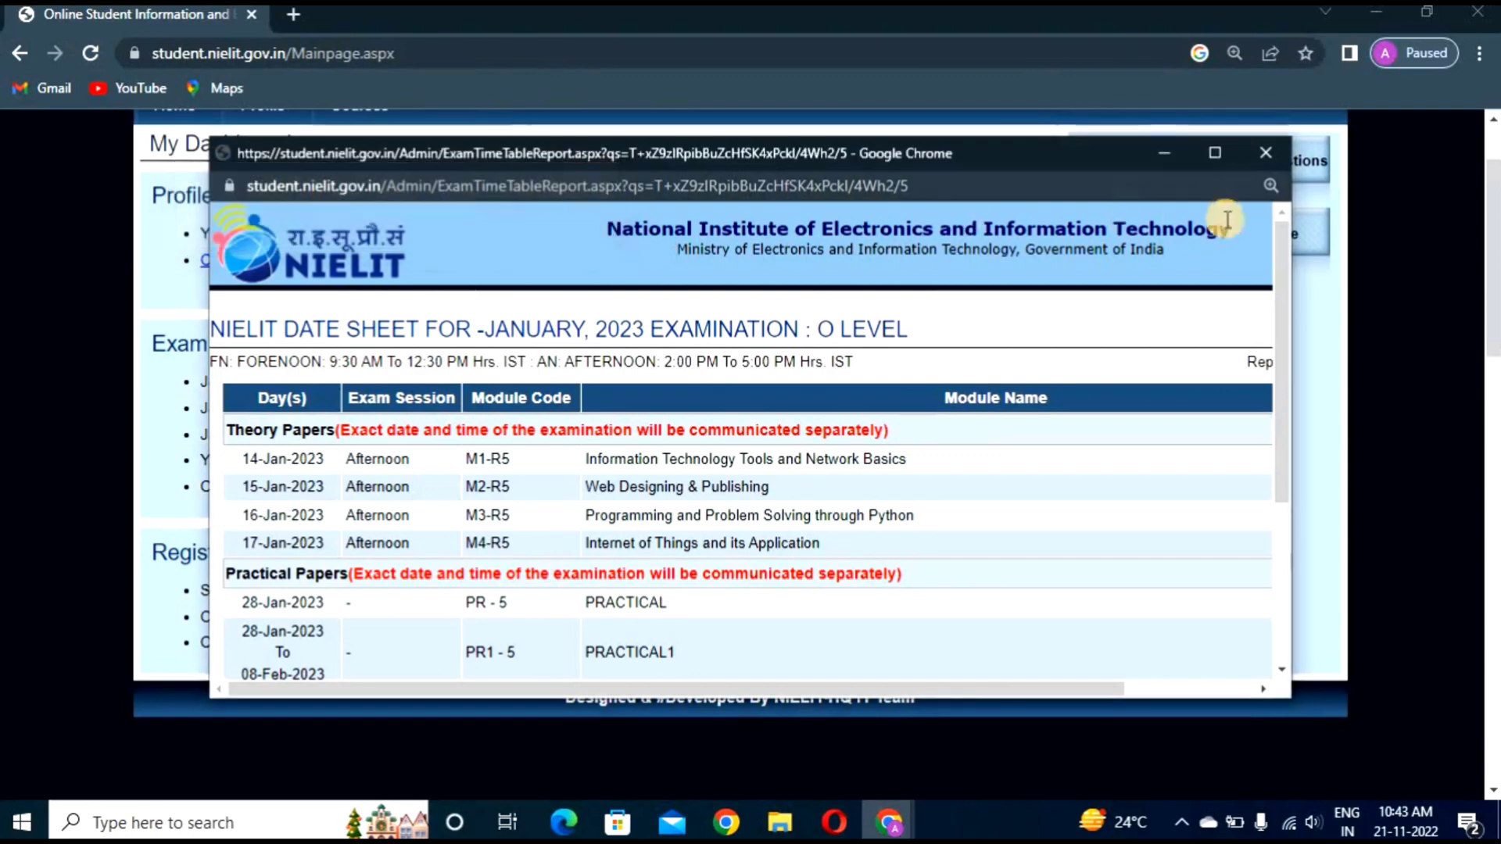
pyautogui.click(1215, 153)
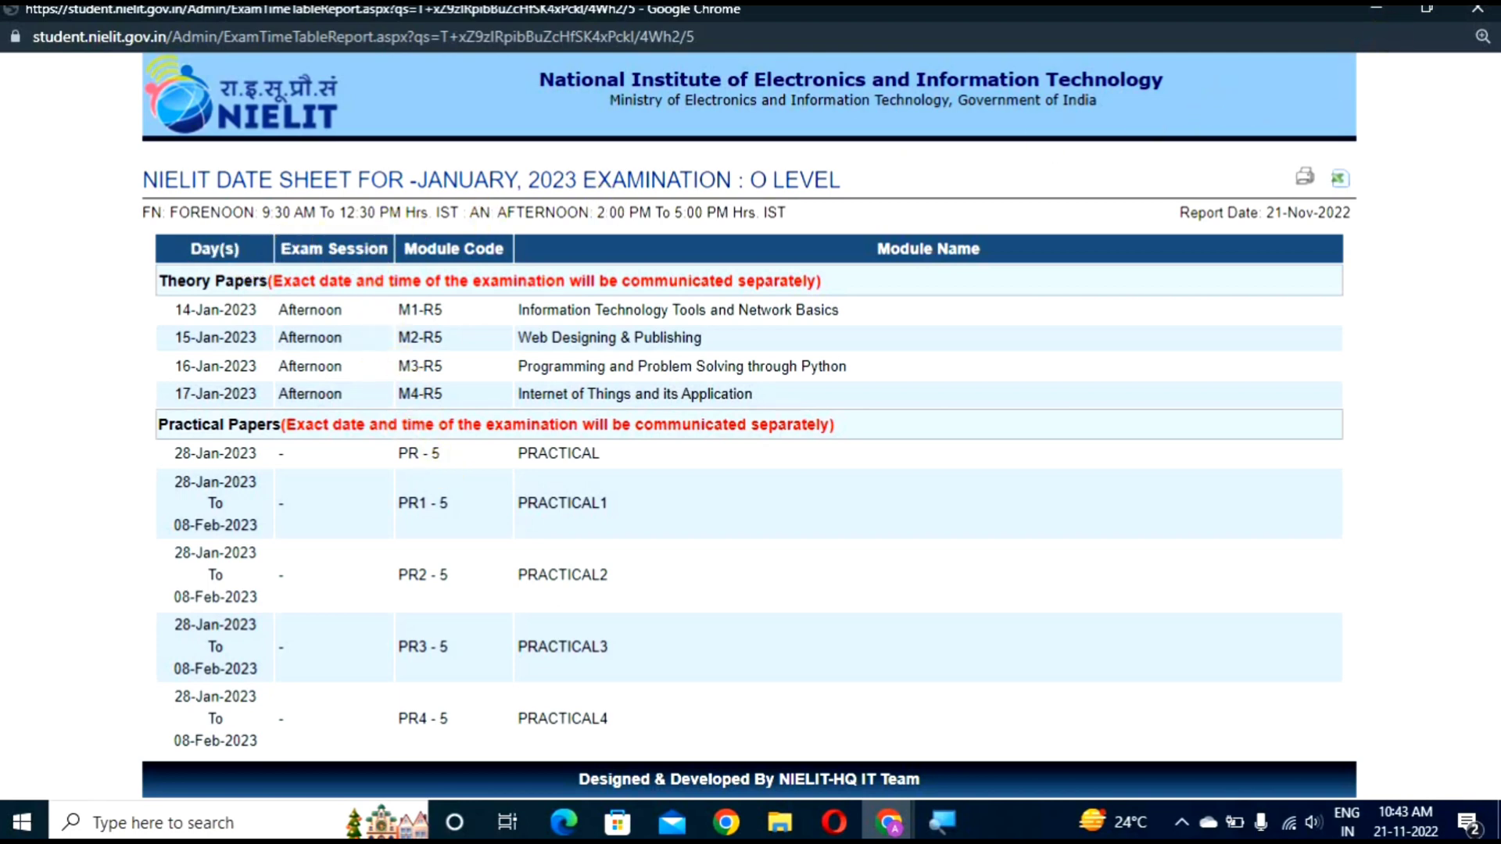
pyautogui.click(1478, 8)
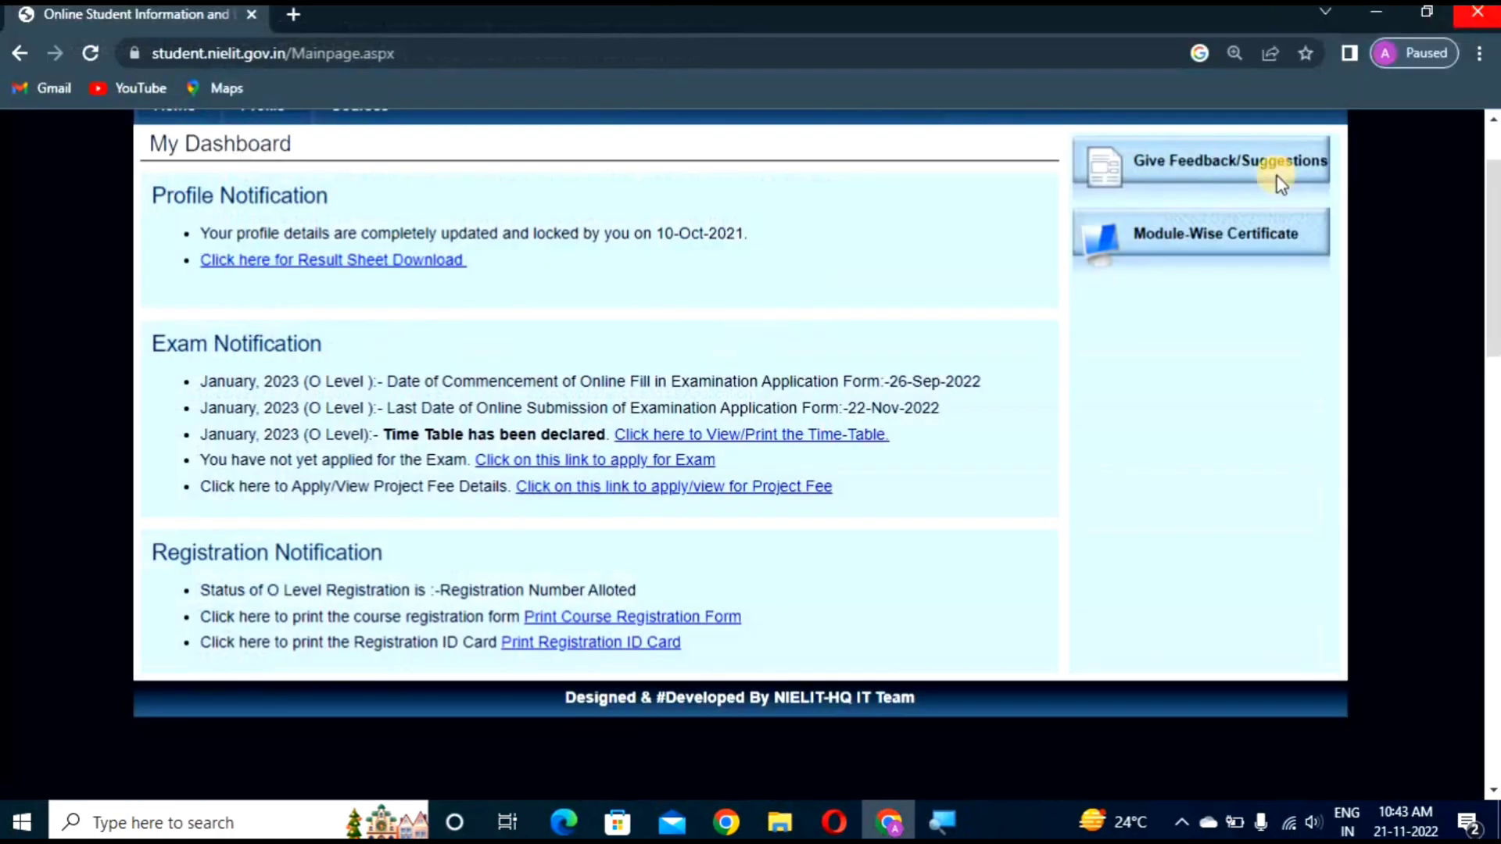
# Open the O Level exam application form from the dashboard's Exam Notification section.
pyautogui.hotkey('ctrl', '+')
pyautogui.hotkey('ctrl', '+')
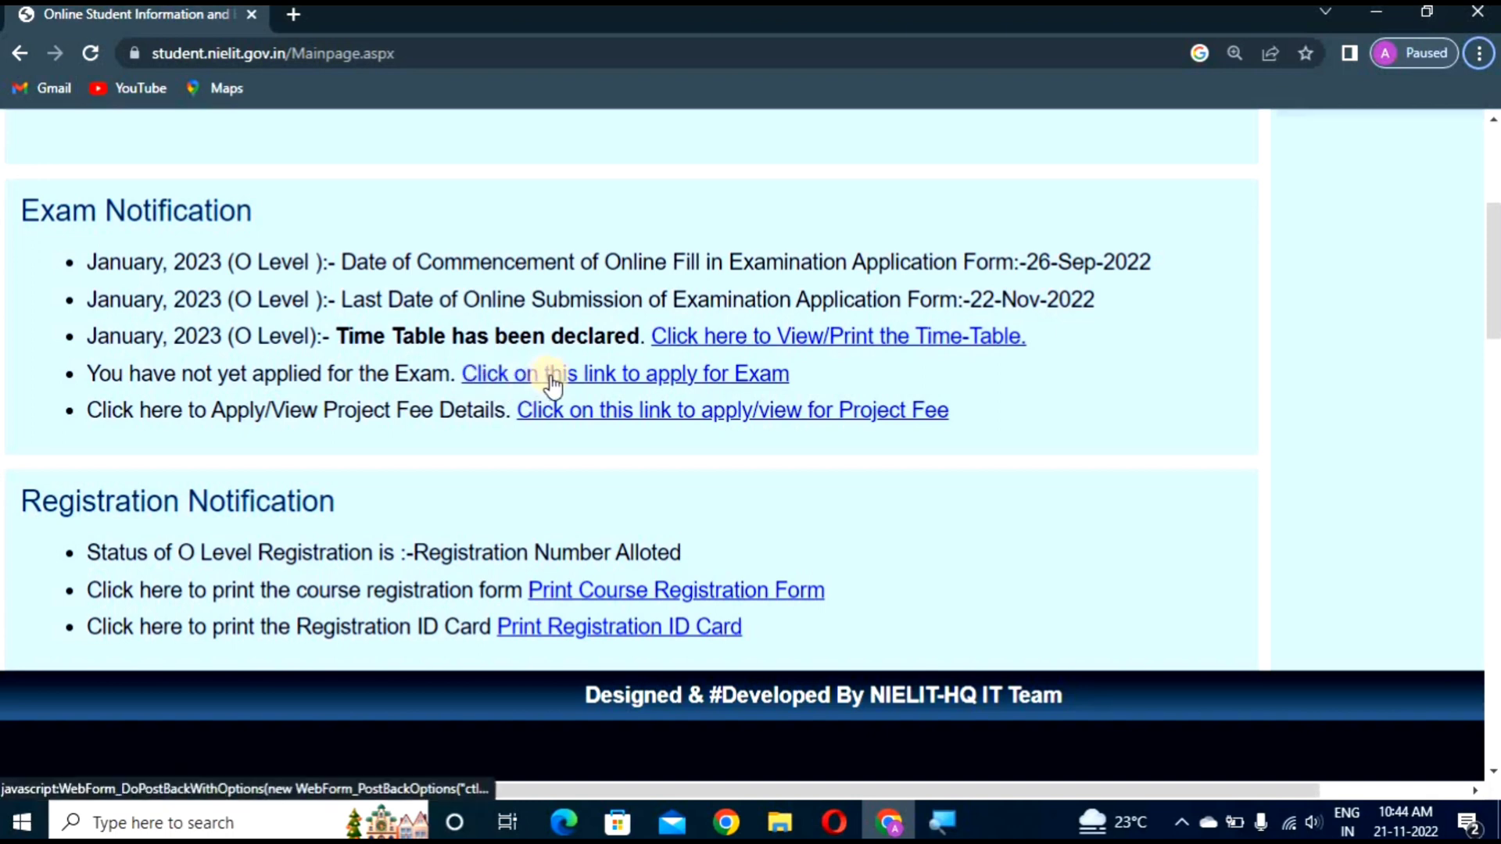
pyautogui.click(626, 384)
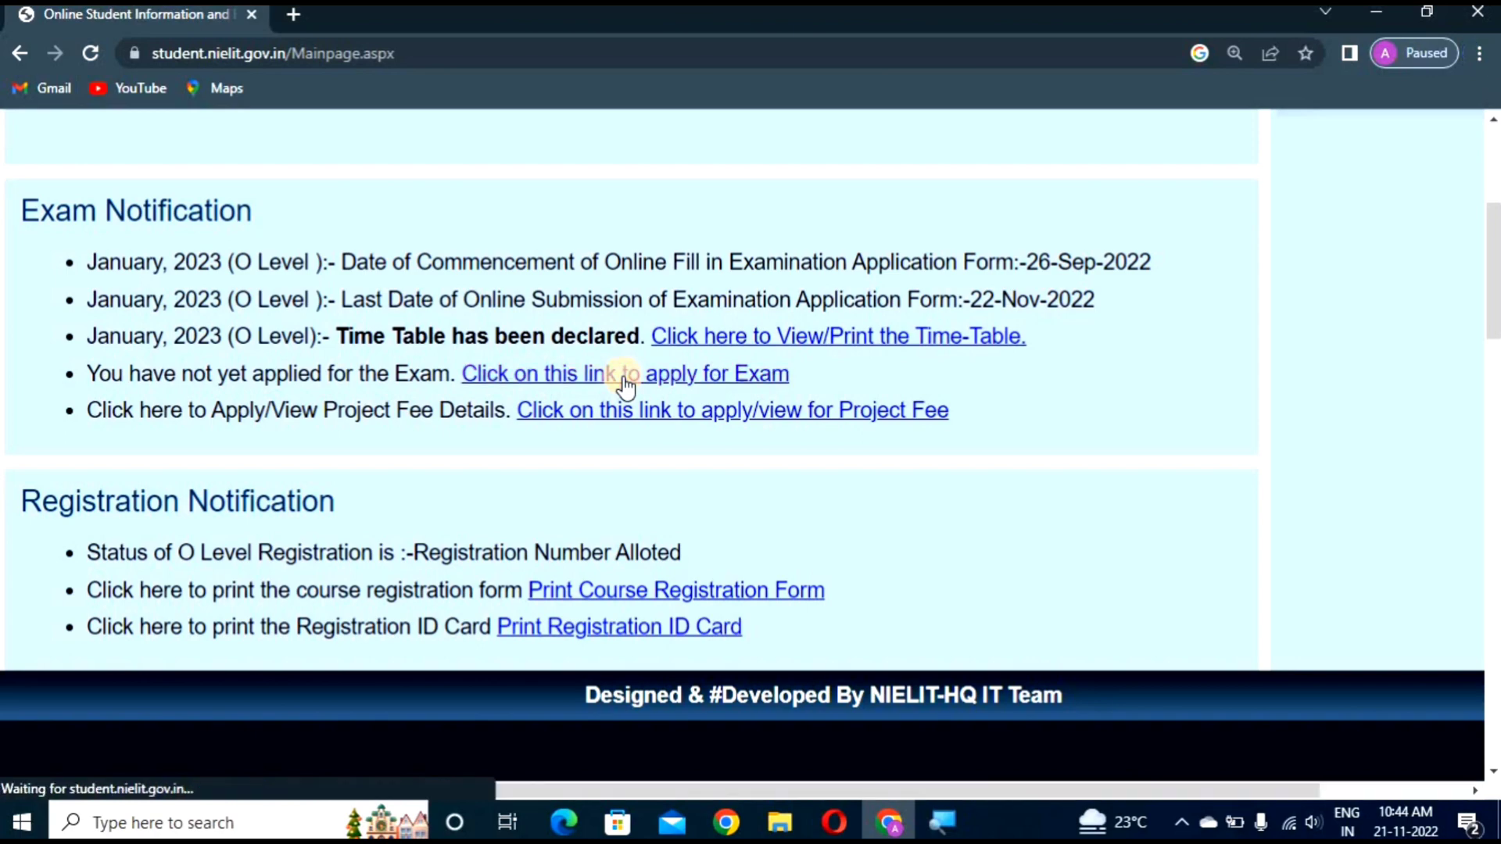
# Look through the January 2023 O Level examination form and highlight the mandatory-fields note above Exam Details.
pyautogui.scroll(-8, 833, 578)
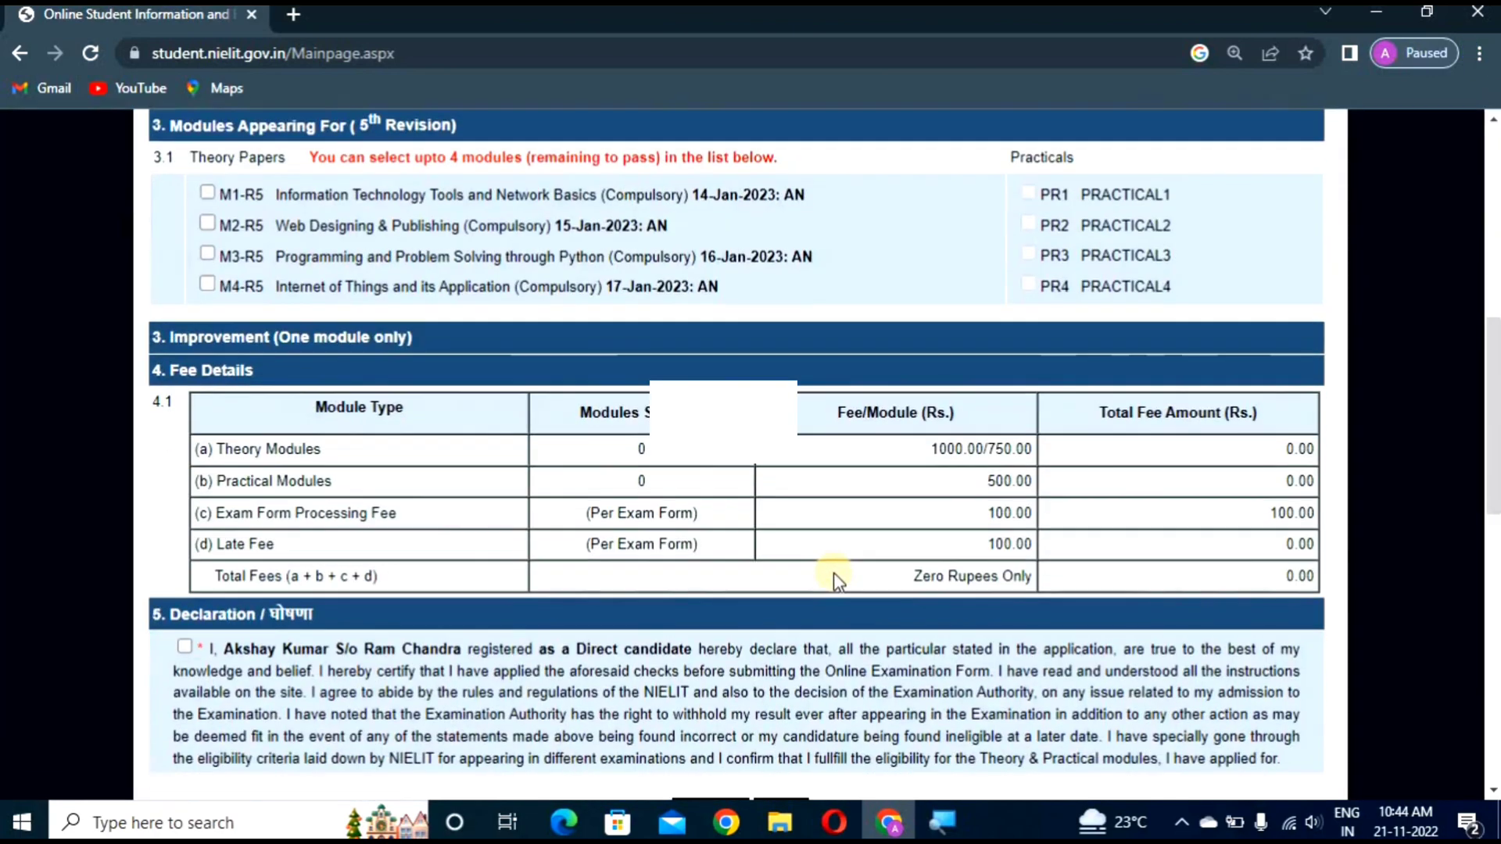
pyautogui.scroll(-5, 834, 575)
pyautogui.scroll(12, 832, 571)
pyautogui.moveTo(360, 216)
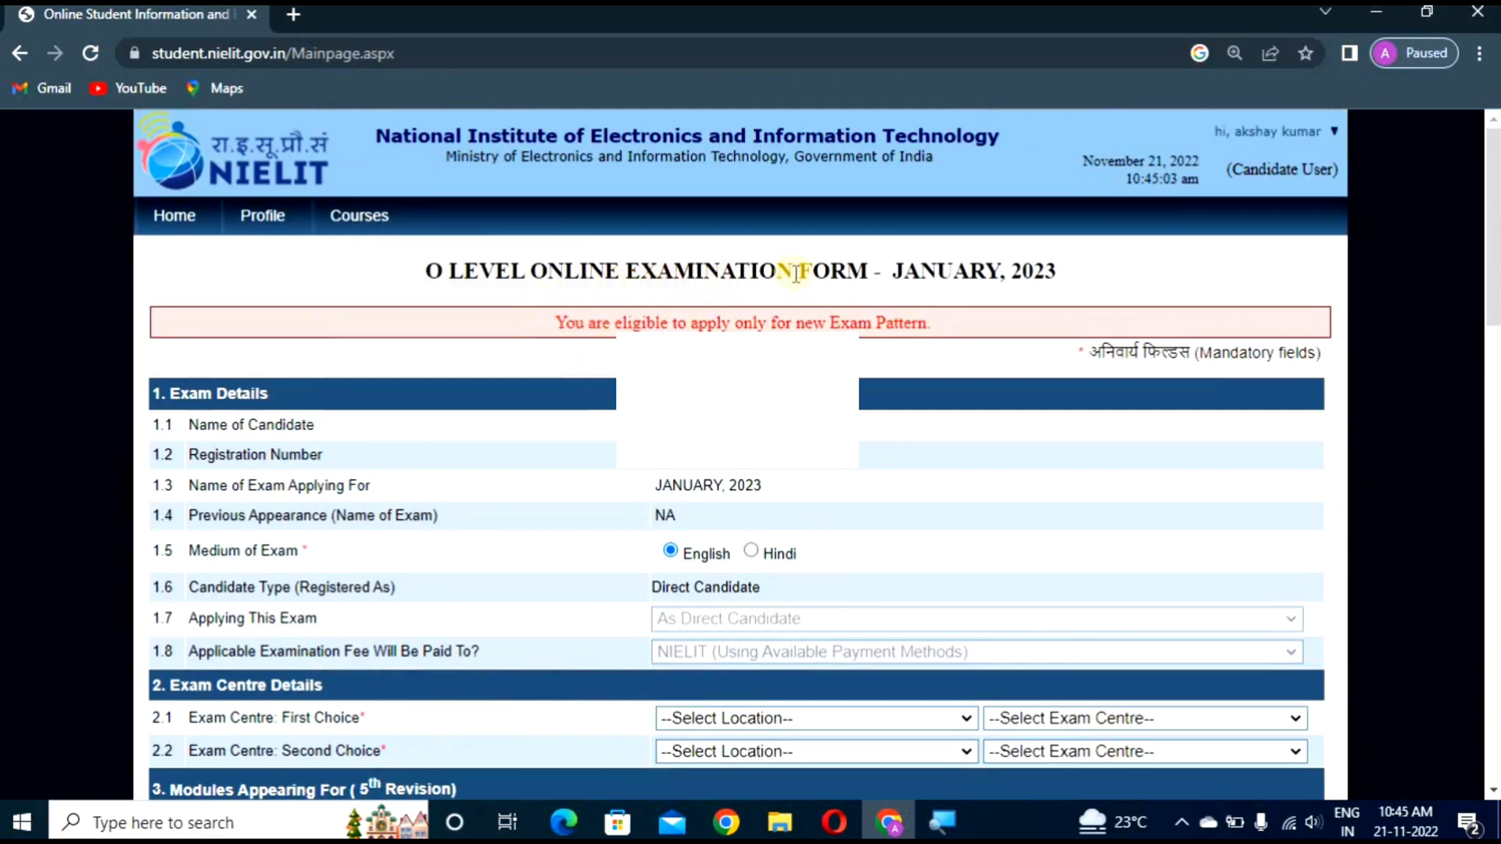
pyautogui.scroll(-3, 948, 335)
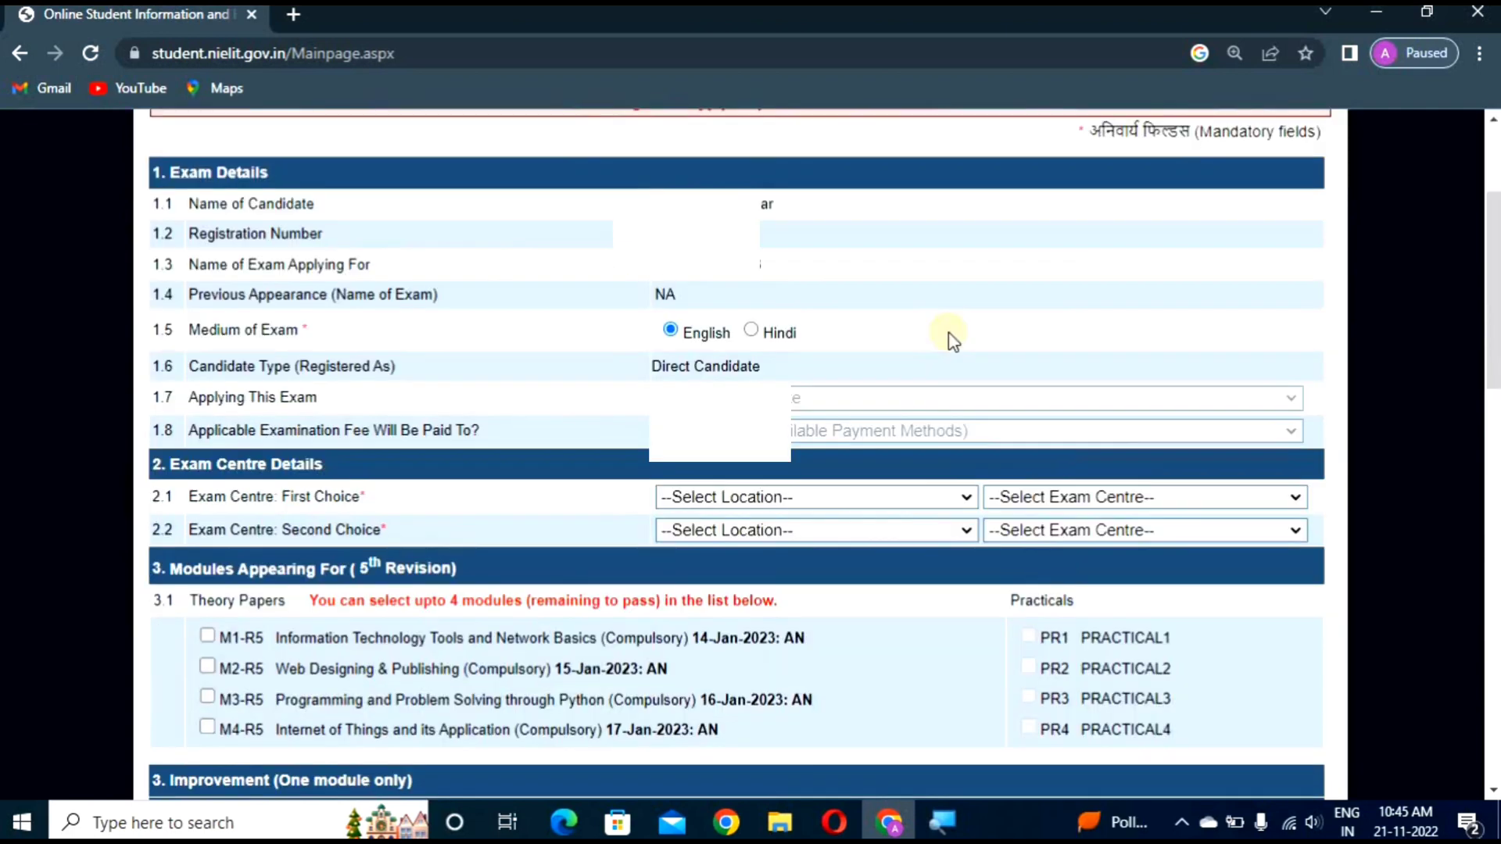
pyautogui.scroll(3, 948, 335)
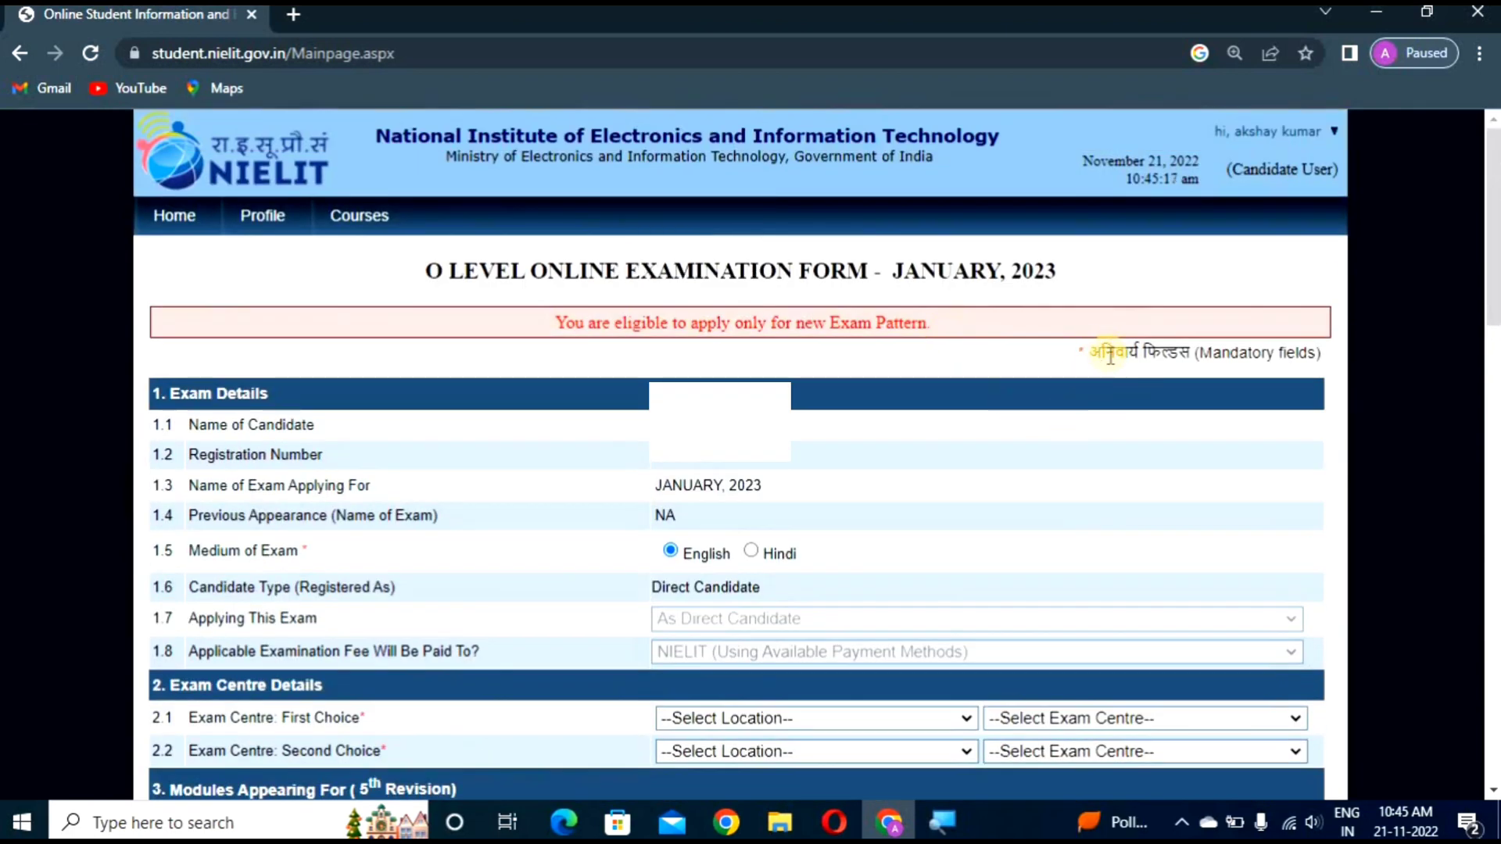
pyautogui.hotkey('ctrl', '+')
pyautogui.hotkey('ctrl', '+')
pyautogui.hotkey('ctrl', '+')
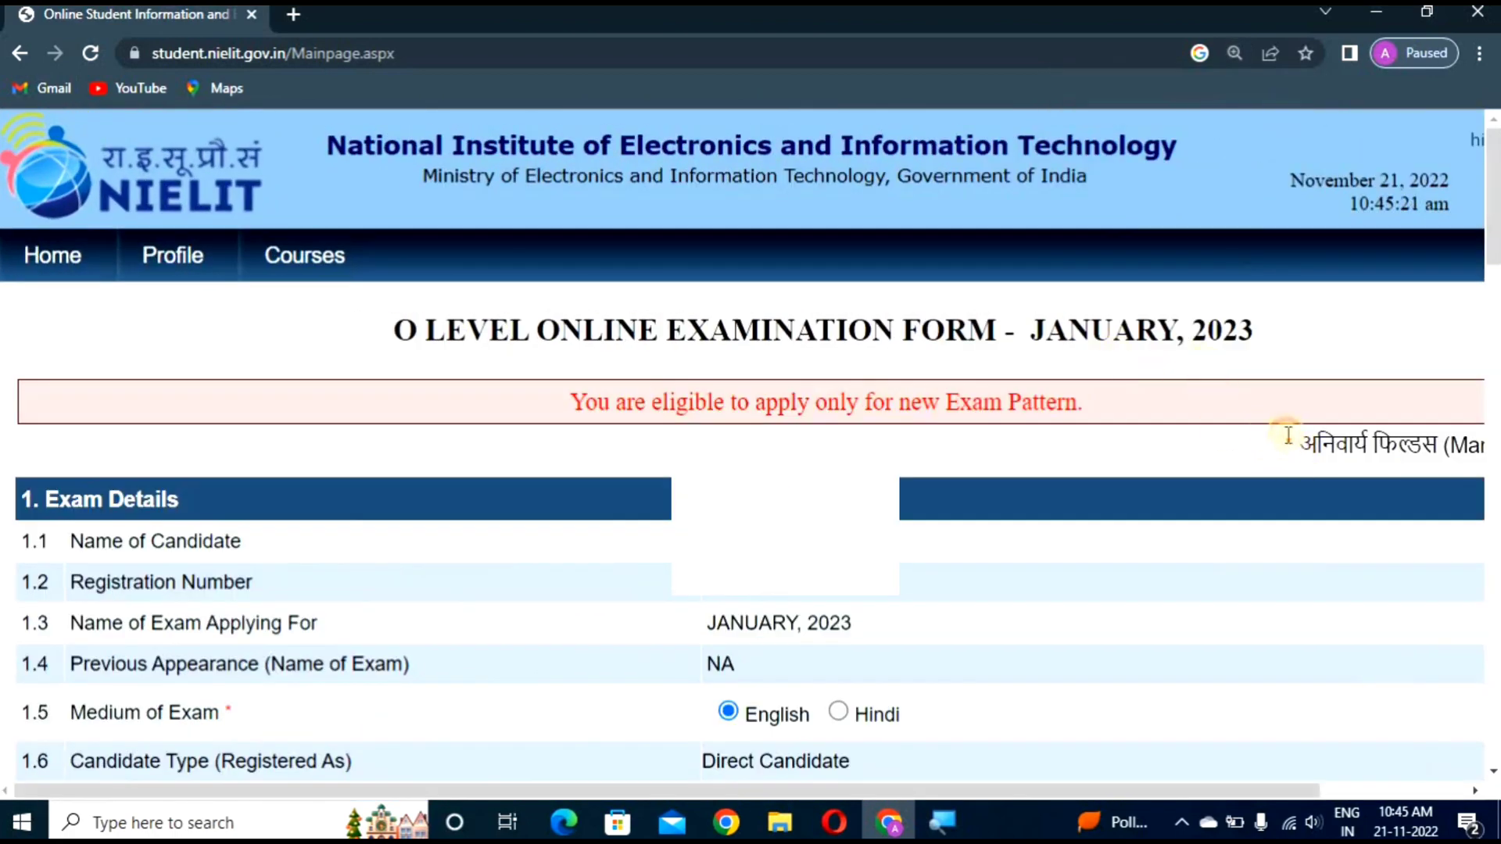
pyautogui.moveTo(1288, 435); pyautogui.dragTo(1351, 447)
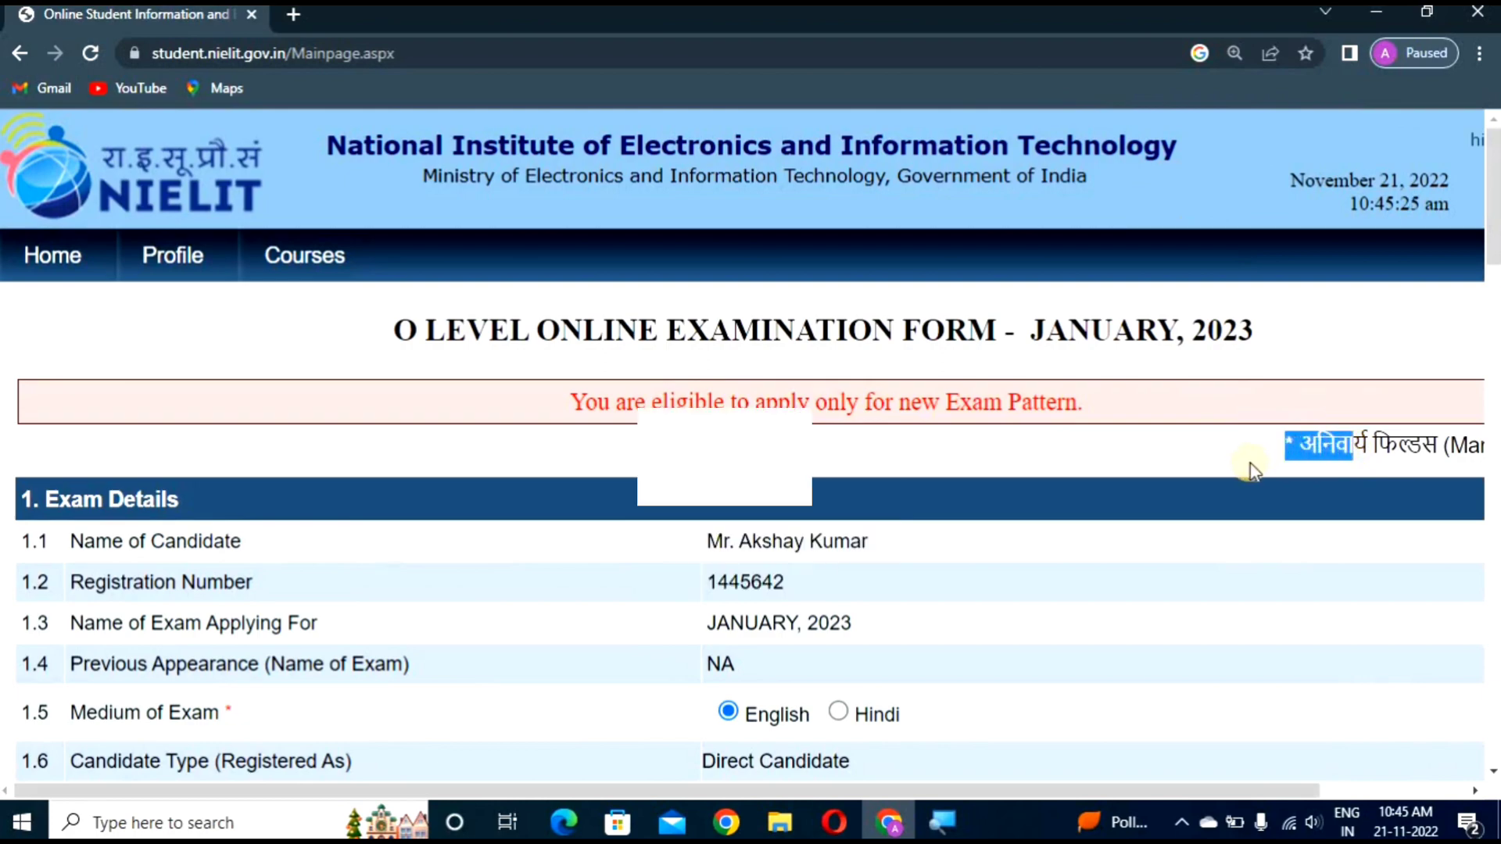
pyautogui.hotkey('ctrl', '-')
pyautogui.hotkey('ctrl', '-')
# Examine the form's Exam Details, Exam Centre Details and module selection sections at a larger size.
pyautogui.scroll(-4, 1114, 516)
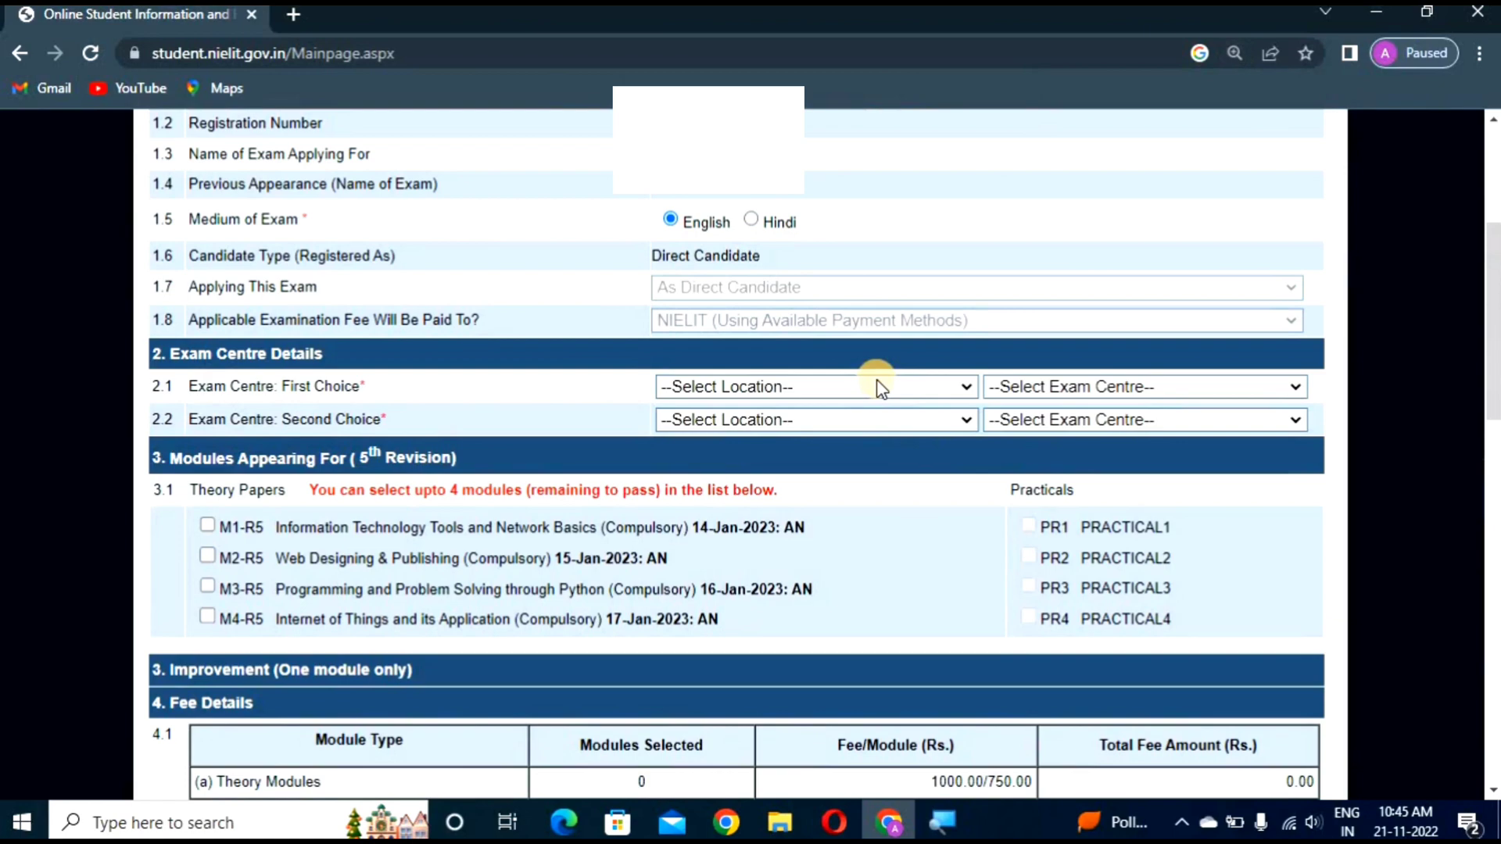
pyautogui.hotkey('ctrl', '+')
pyautogui.hotkey('ctrl', '+')
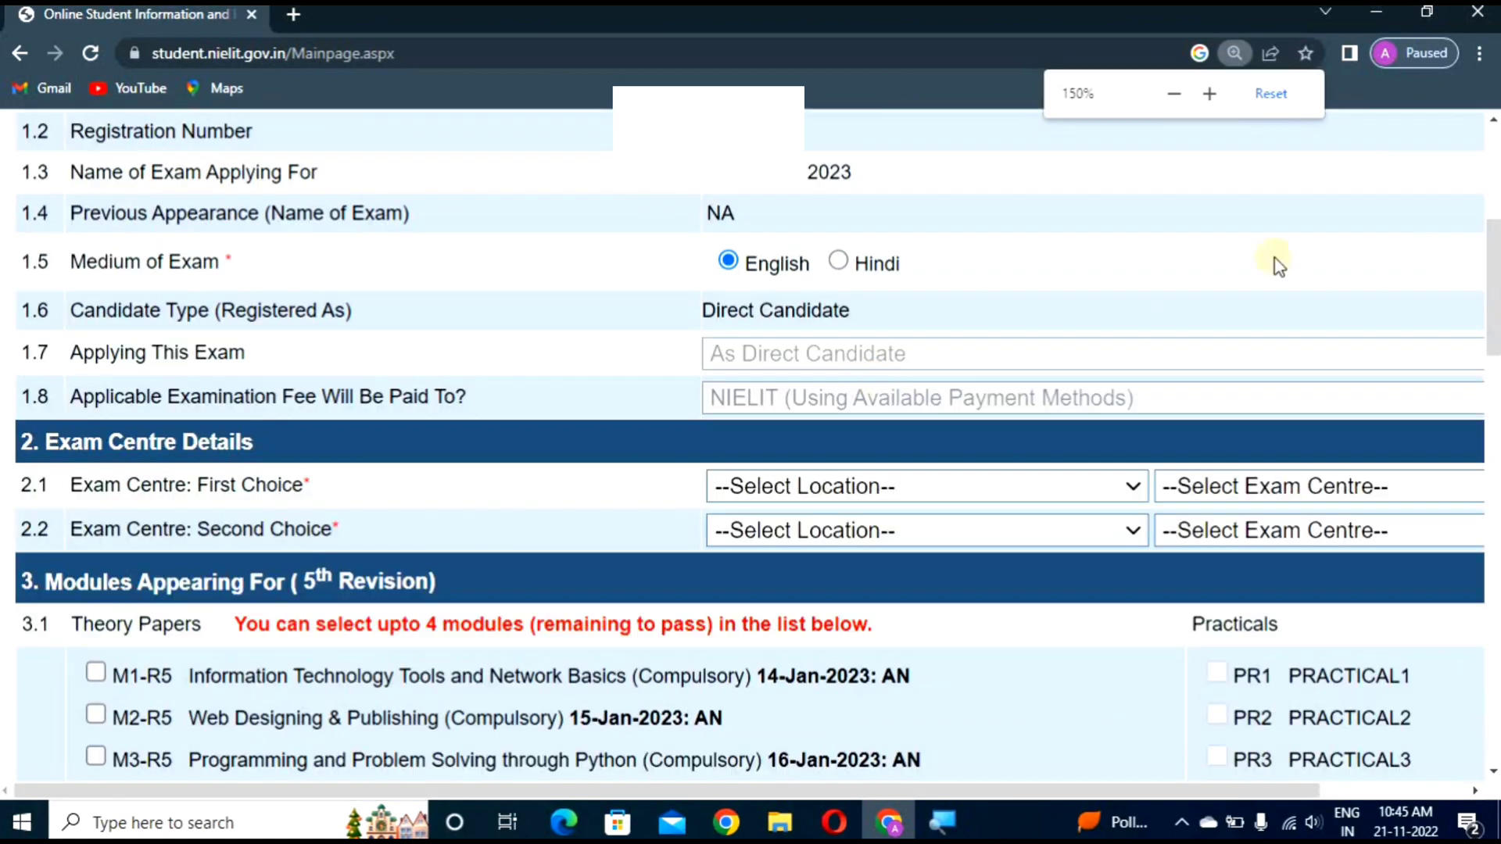
pyautogui.scroll(4, 1089, 208)
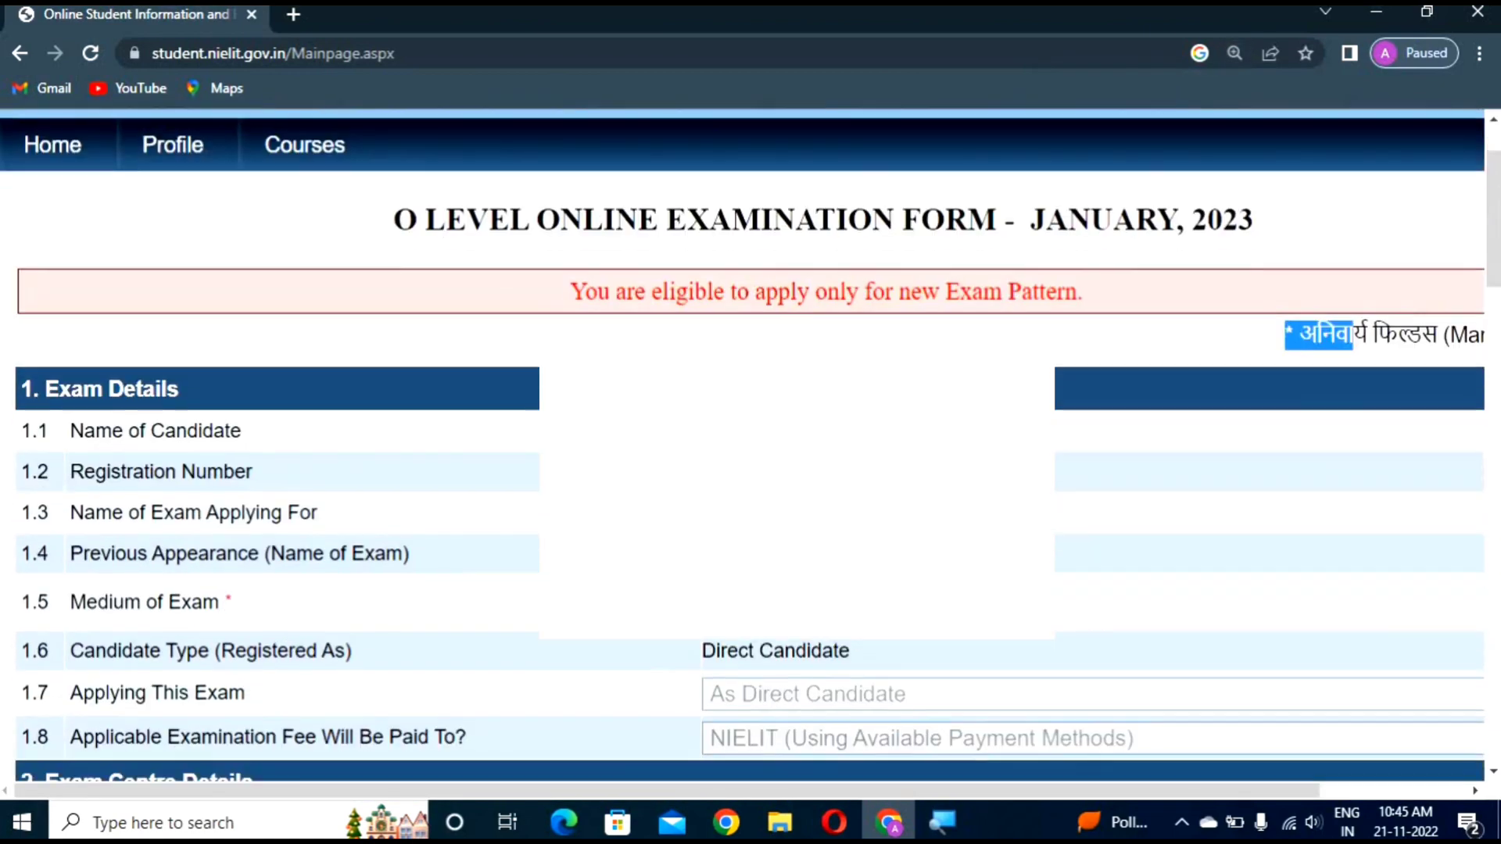
pyautogui.scroll(-3, 843, 414)
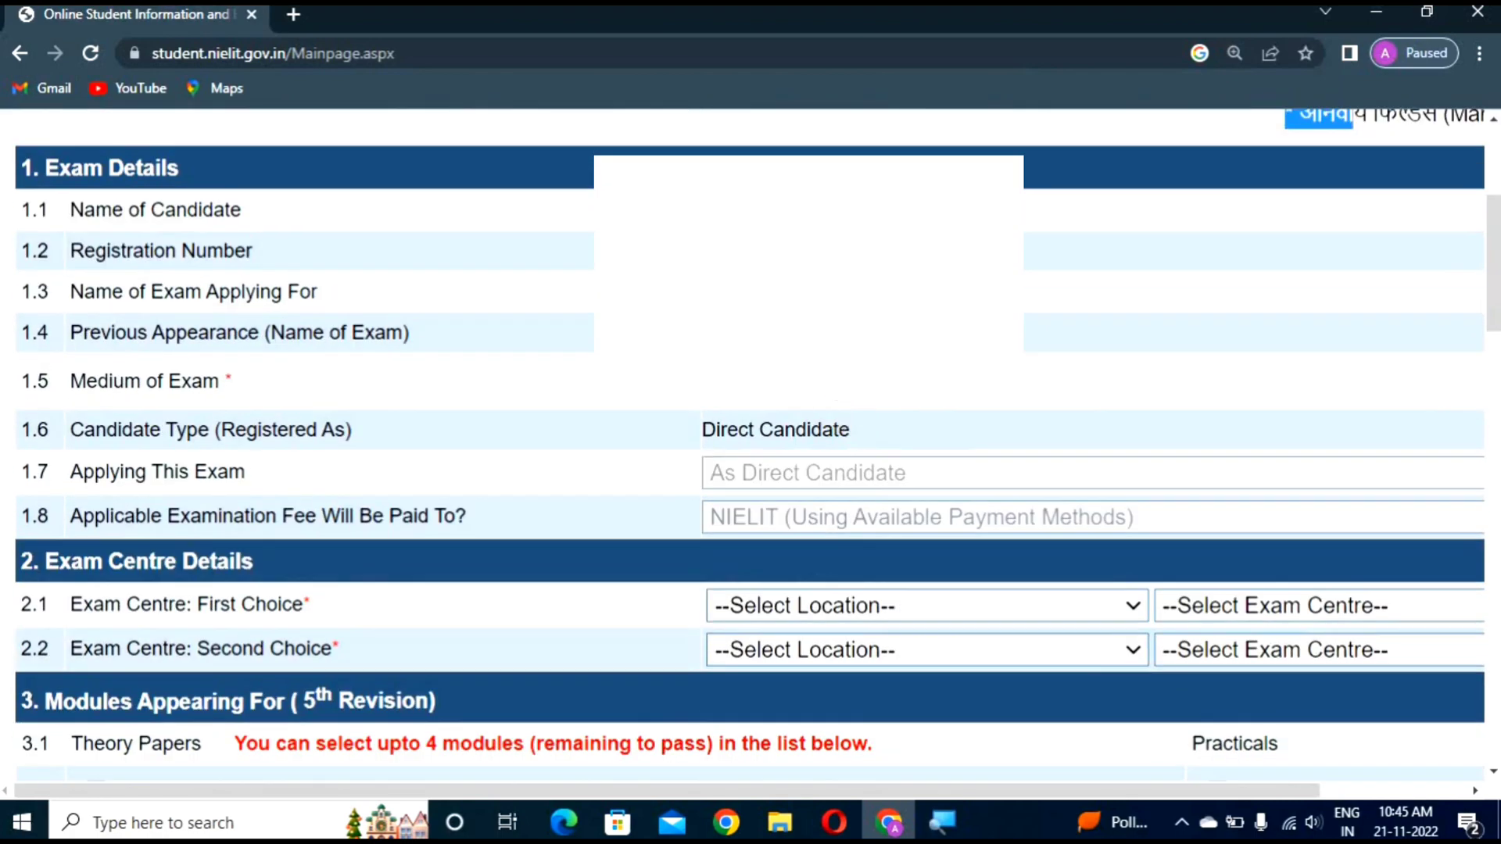
pyautogui.scroll(-2, 798, 254)
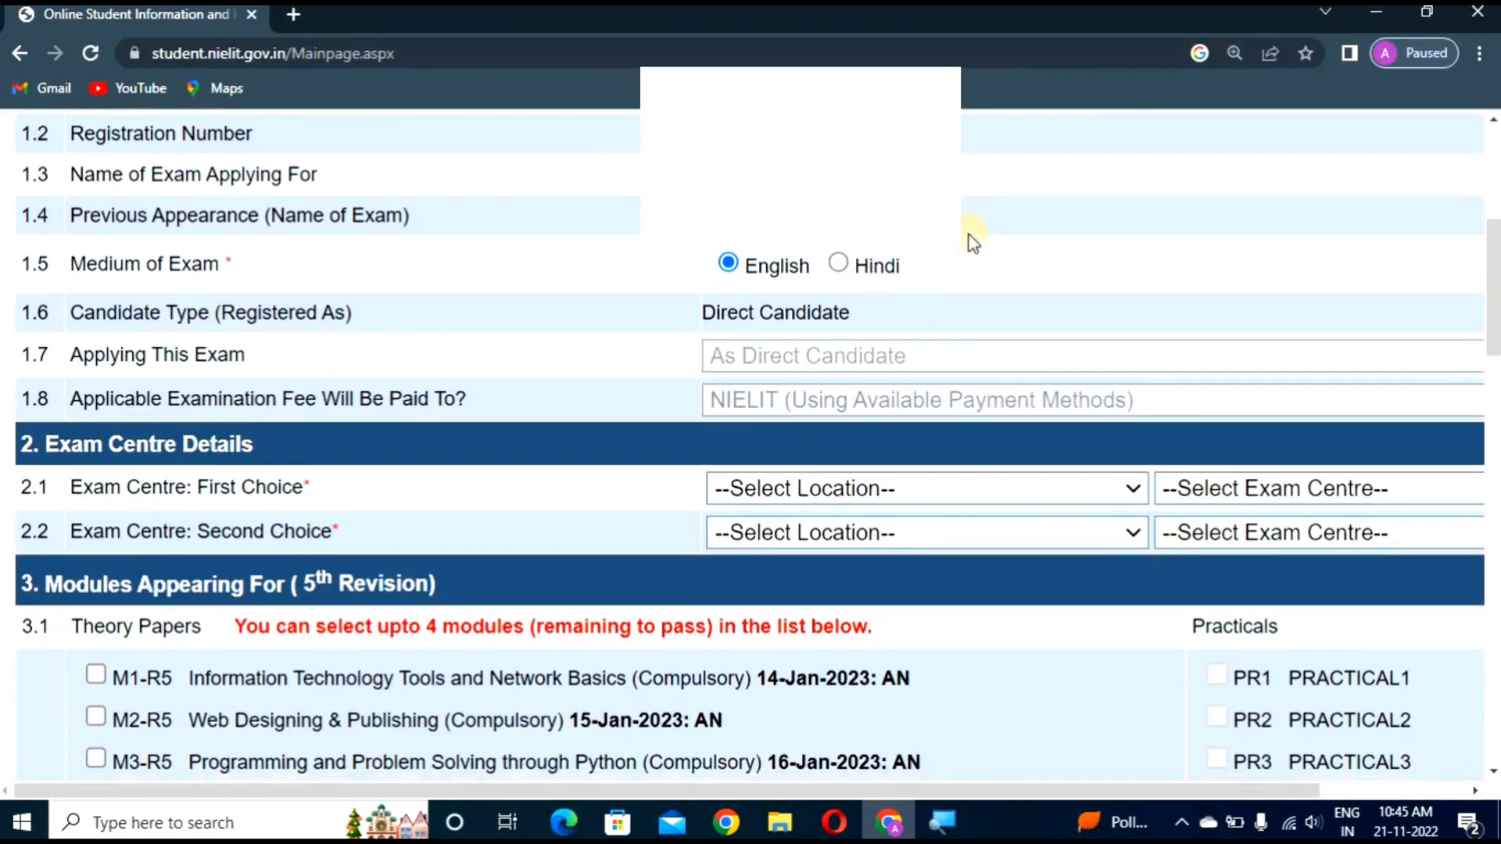
pyautogui.scroll(-1, 968, 238)
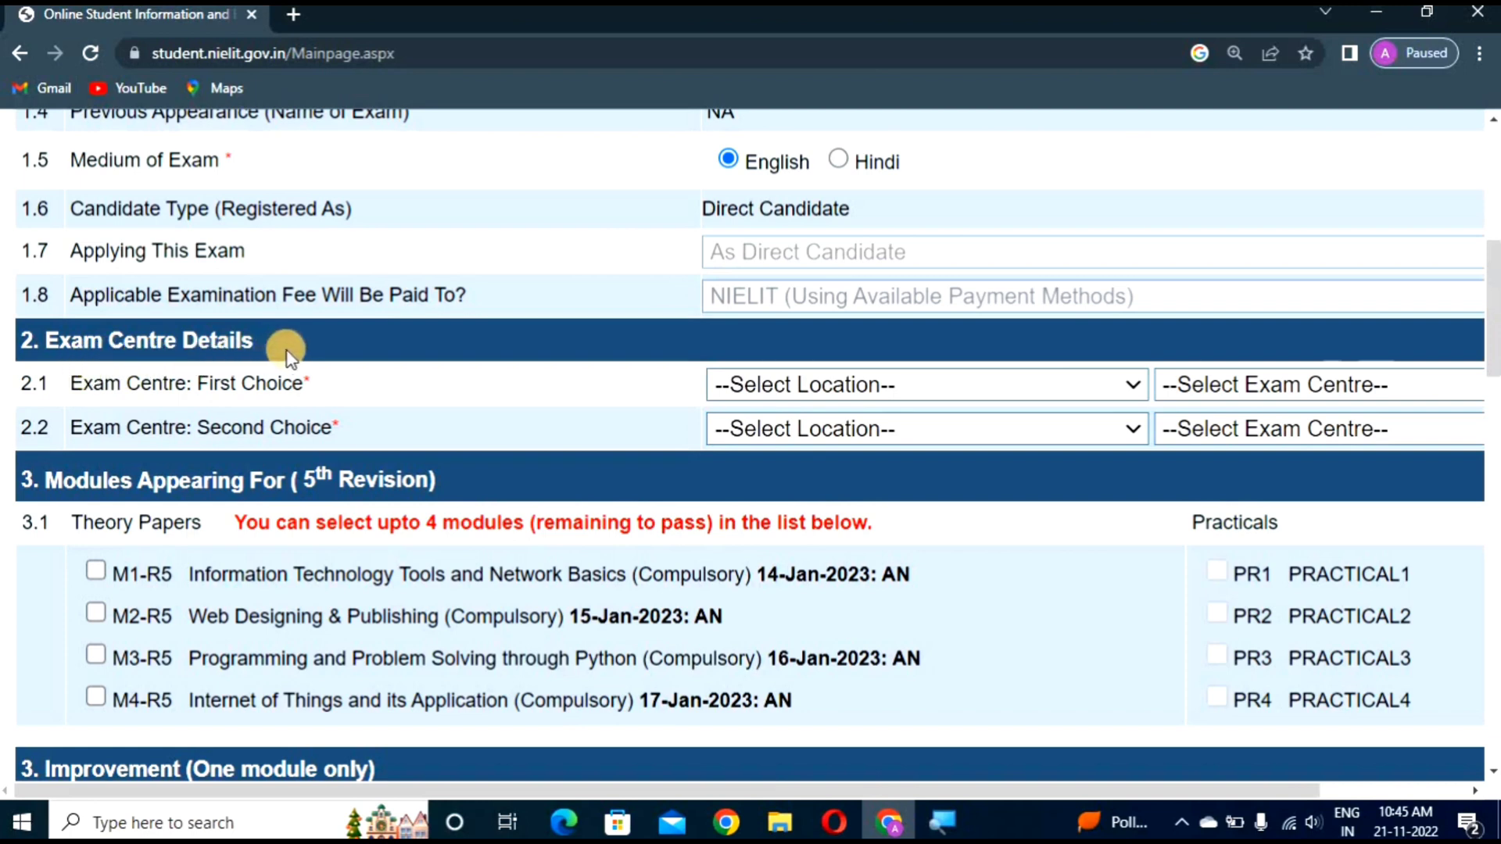
pyautogui.scroll(-1, 341, 326)
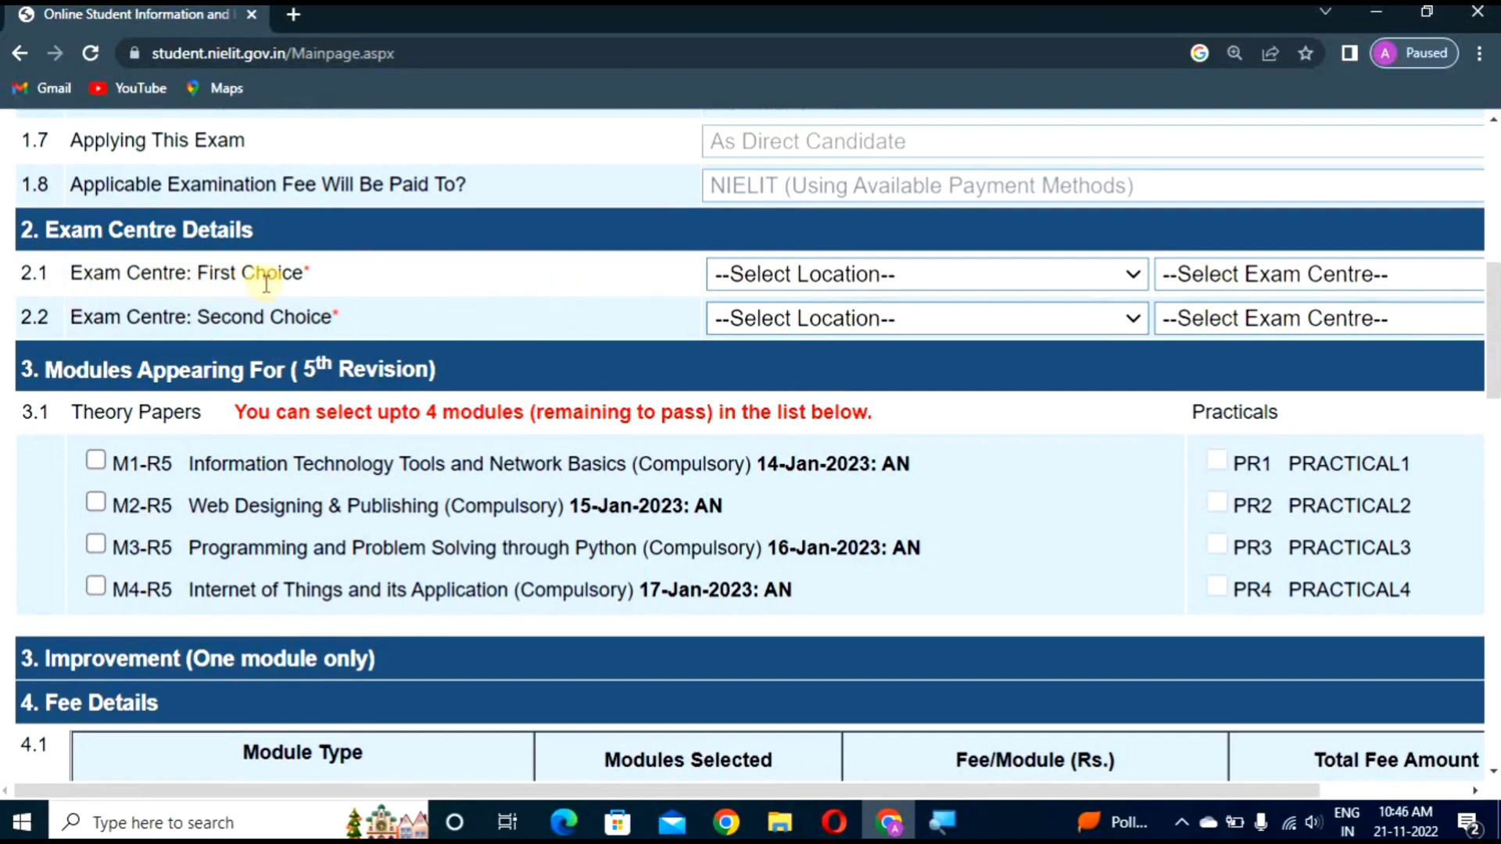
# Set the first-choice exam centre to UTTAR PRADESH, UPLNW - LUCKNOW (P) and the second choice to UTTAR PRADESH, UPKNR - KANPUR (P).
pyautogui.click(848, 275)
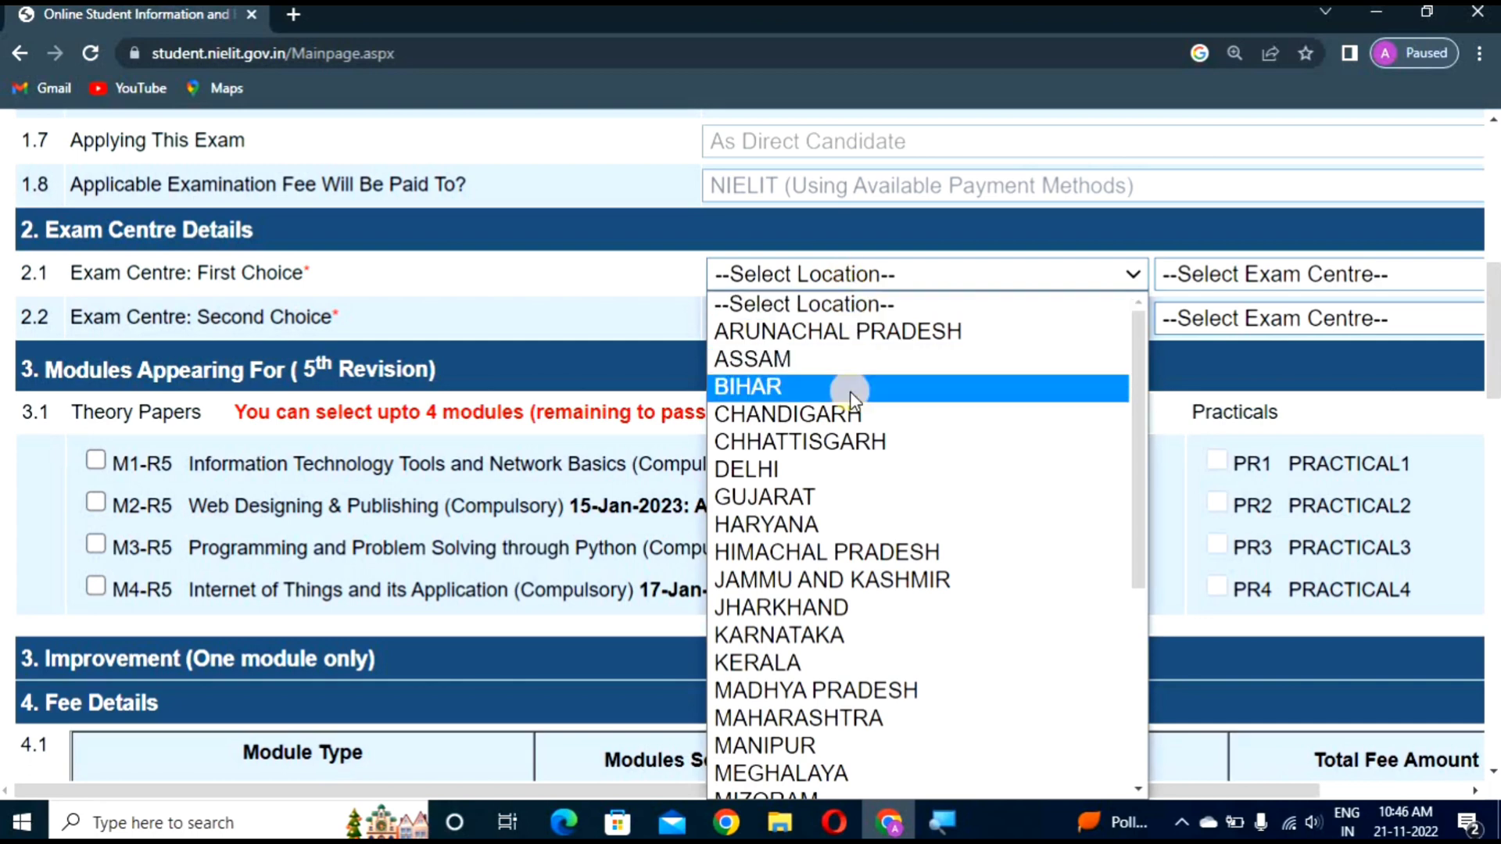
pyautogui.press('u')
pyautogui.scroll(-1, 850, 500)
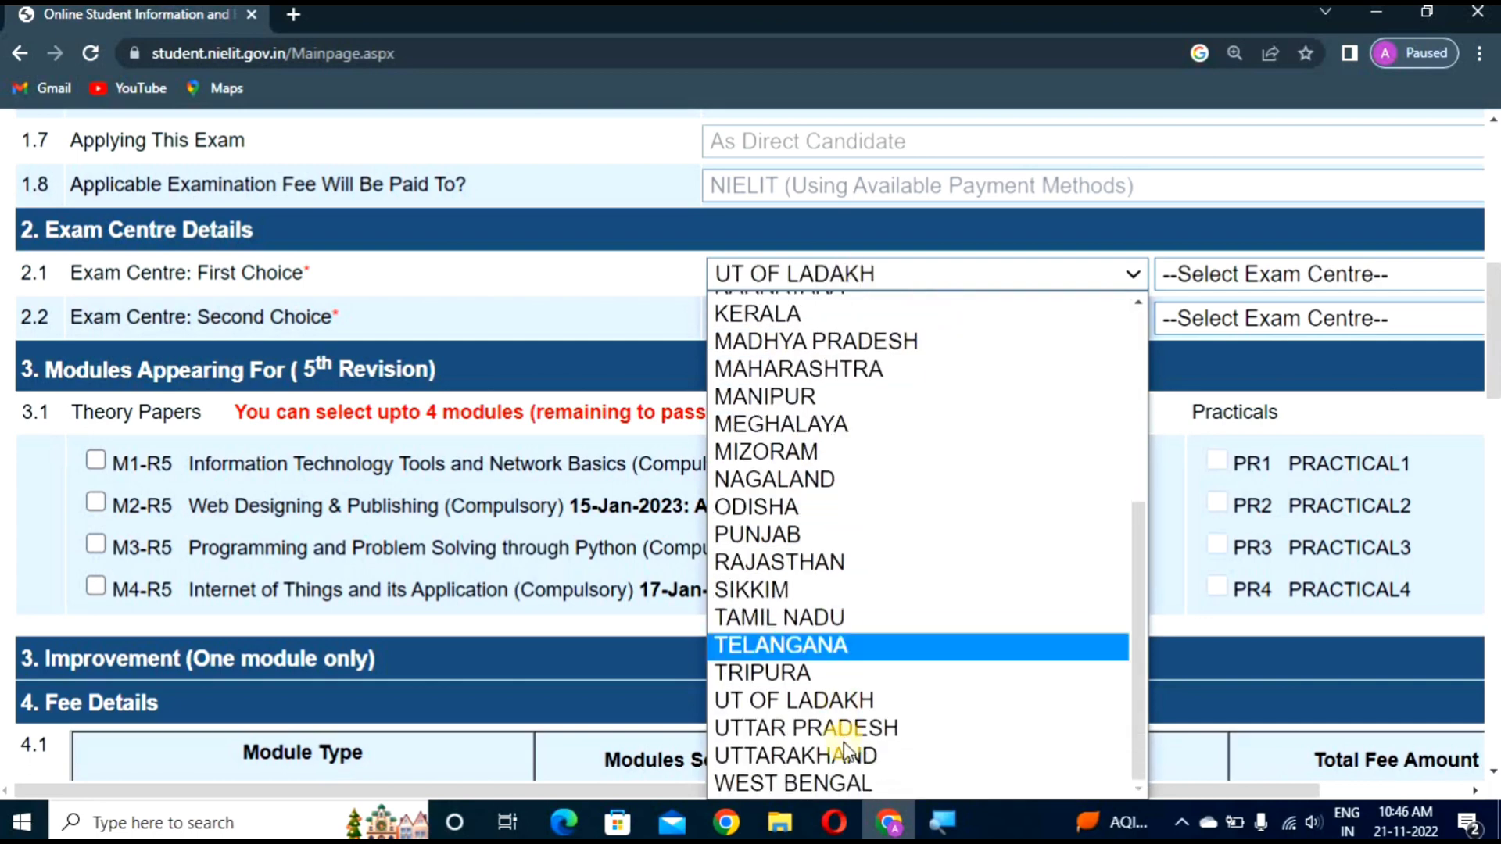
pyautogui.click(845, 732)
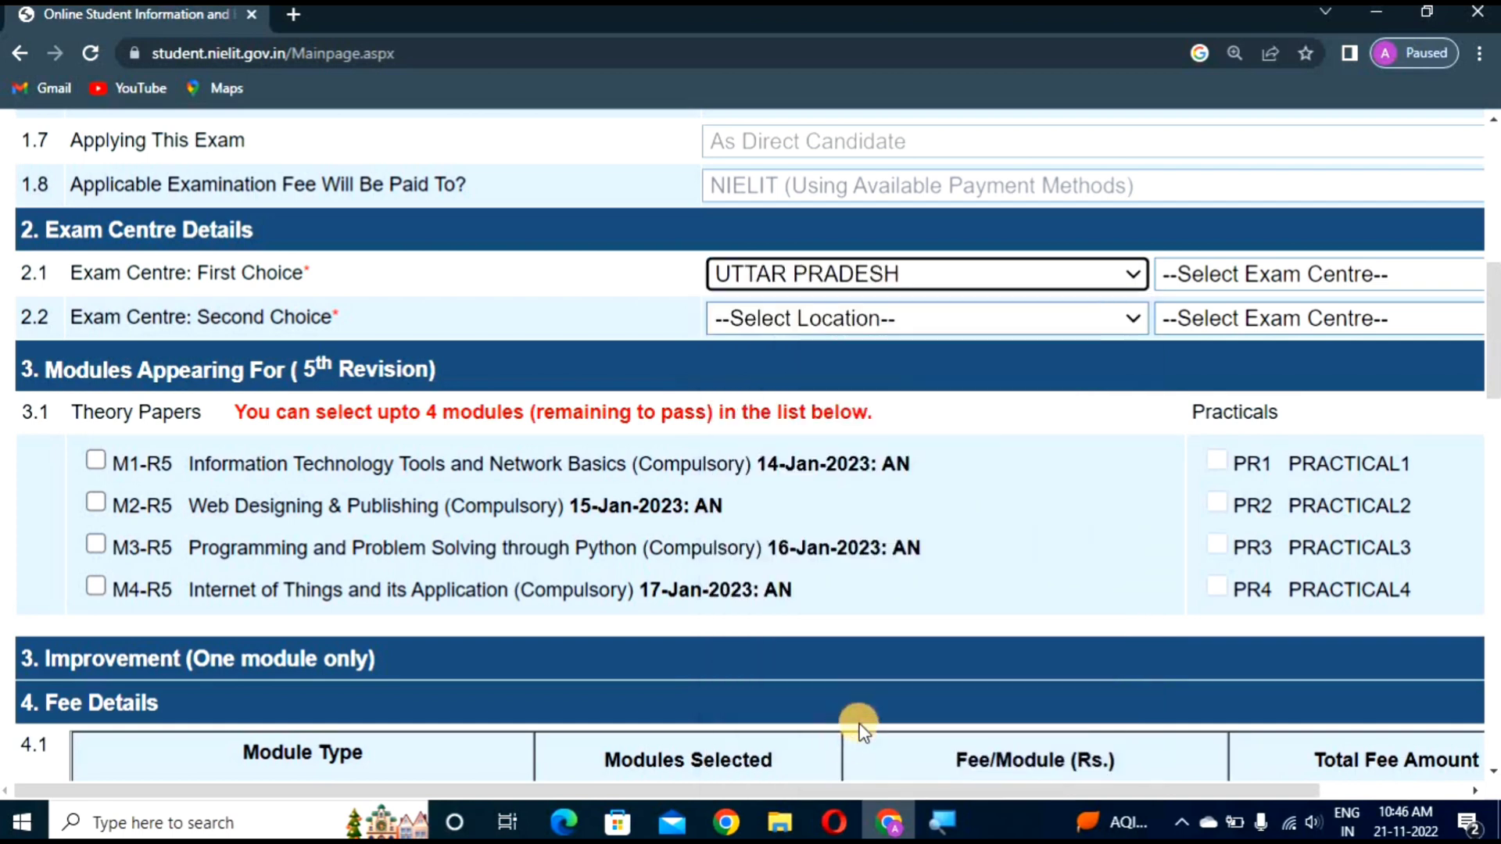
pyautogui.click(1420, 354)
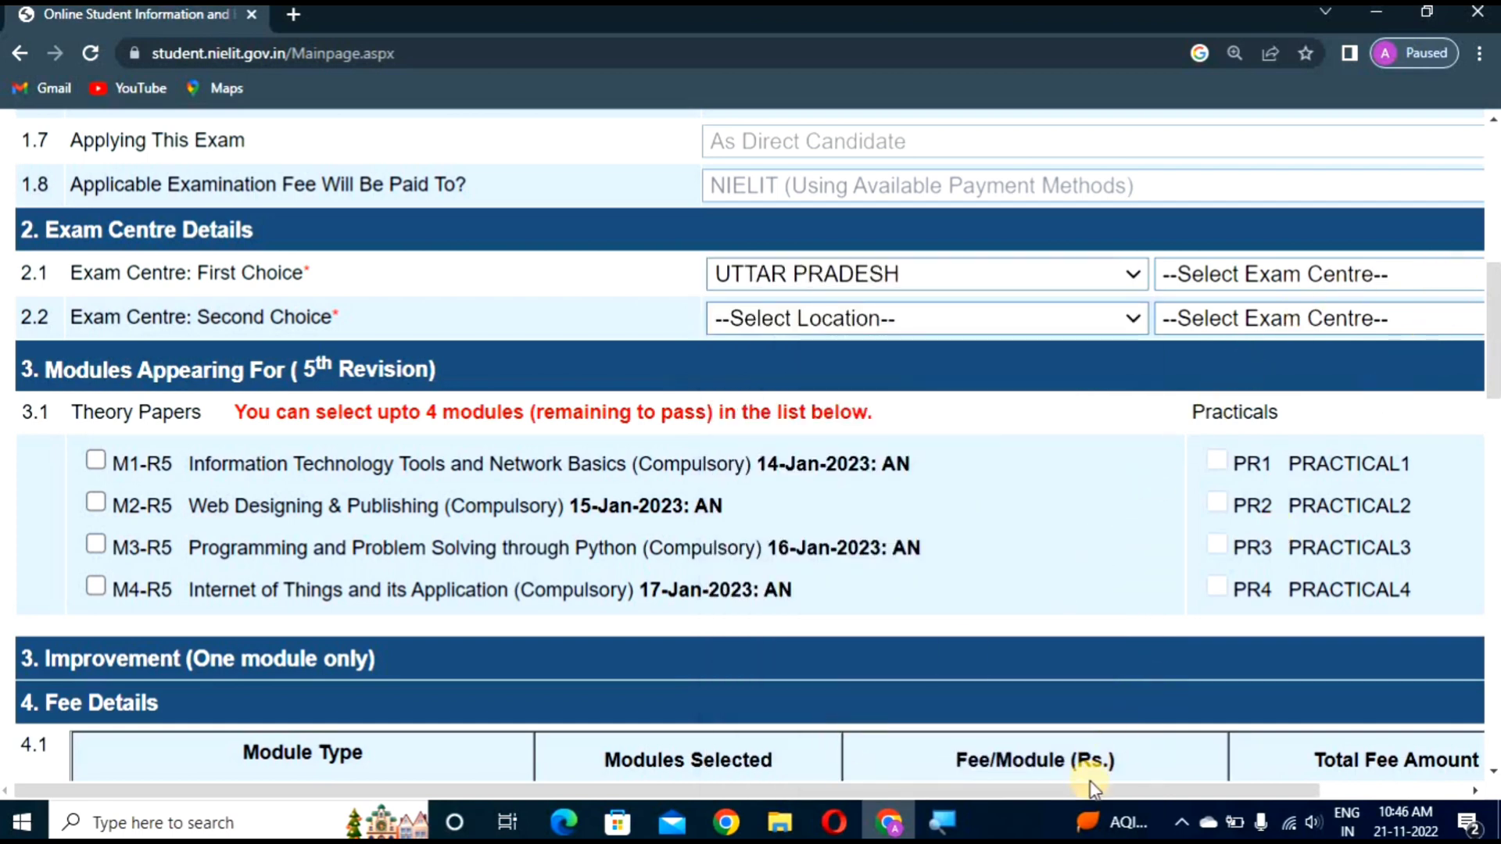
pyautogui.click(1195, 790)
pyautogui.moveTo(1194, 789); pyautogui.dragTo(1341, 788)
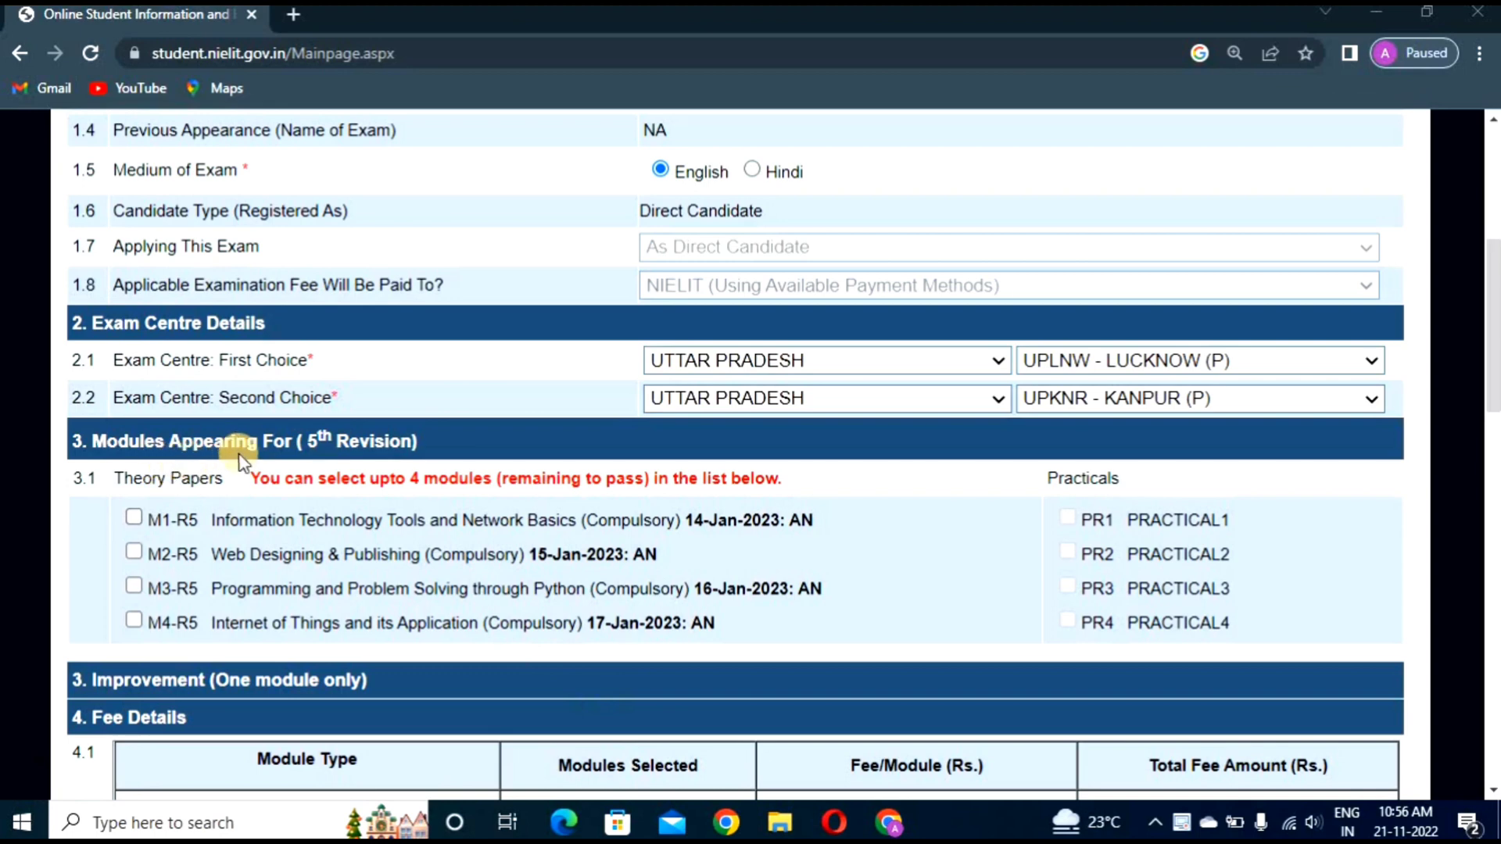
# Select the theory modules M1-R5 and M2-R5 for the exam and check the resulting fee details.
pyautogui.scroll(-1, 360, 449)
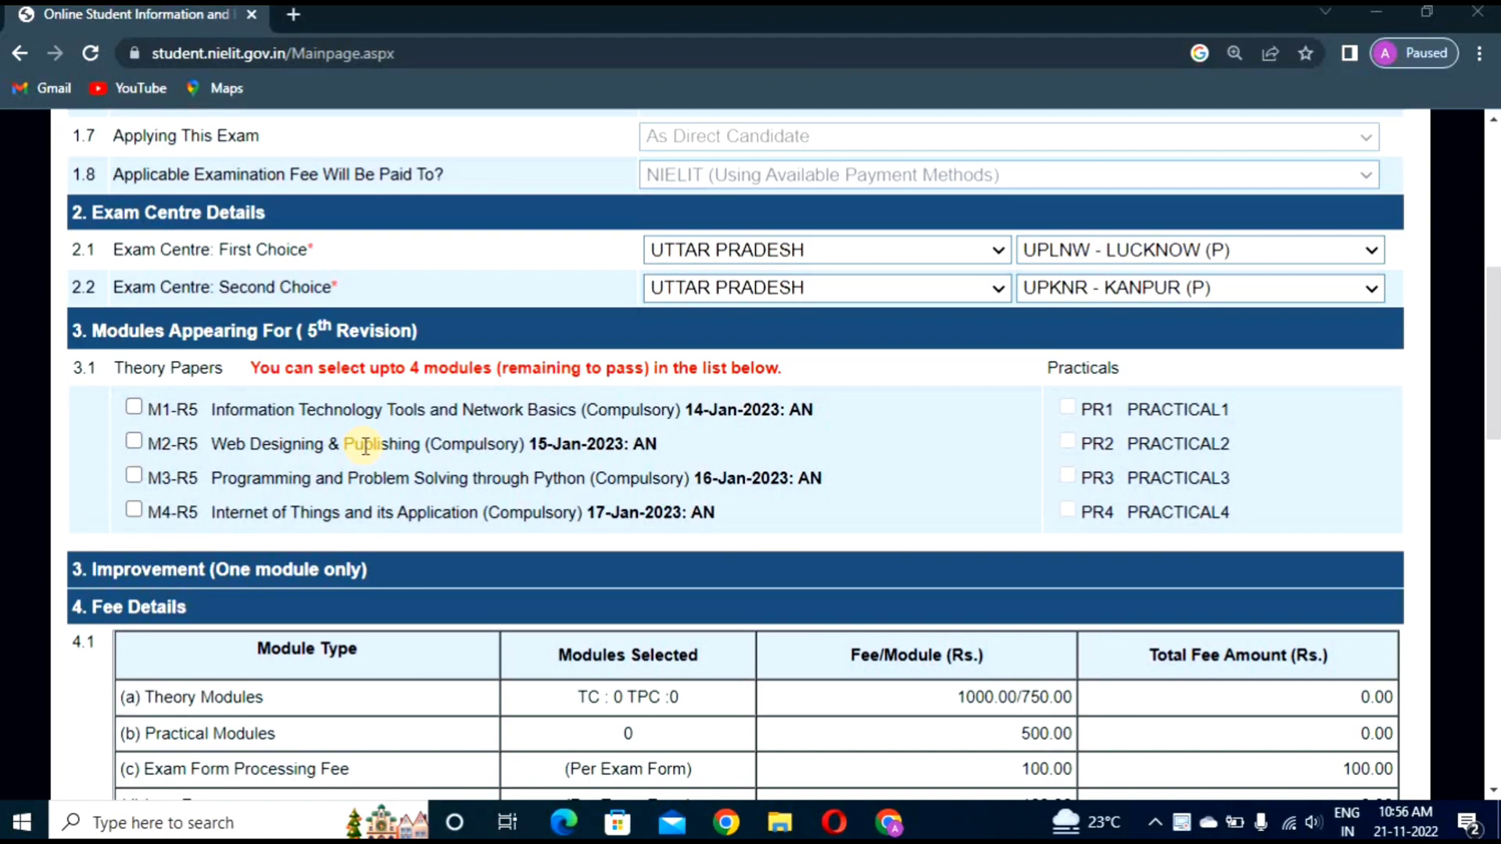
pyautogui.scroll(-1, 374, 444)
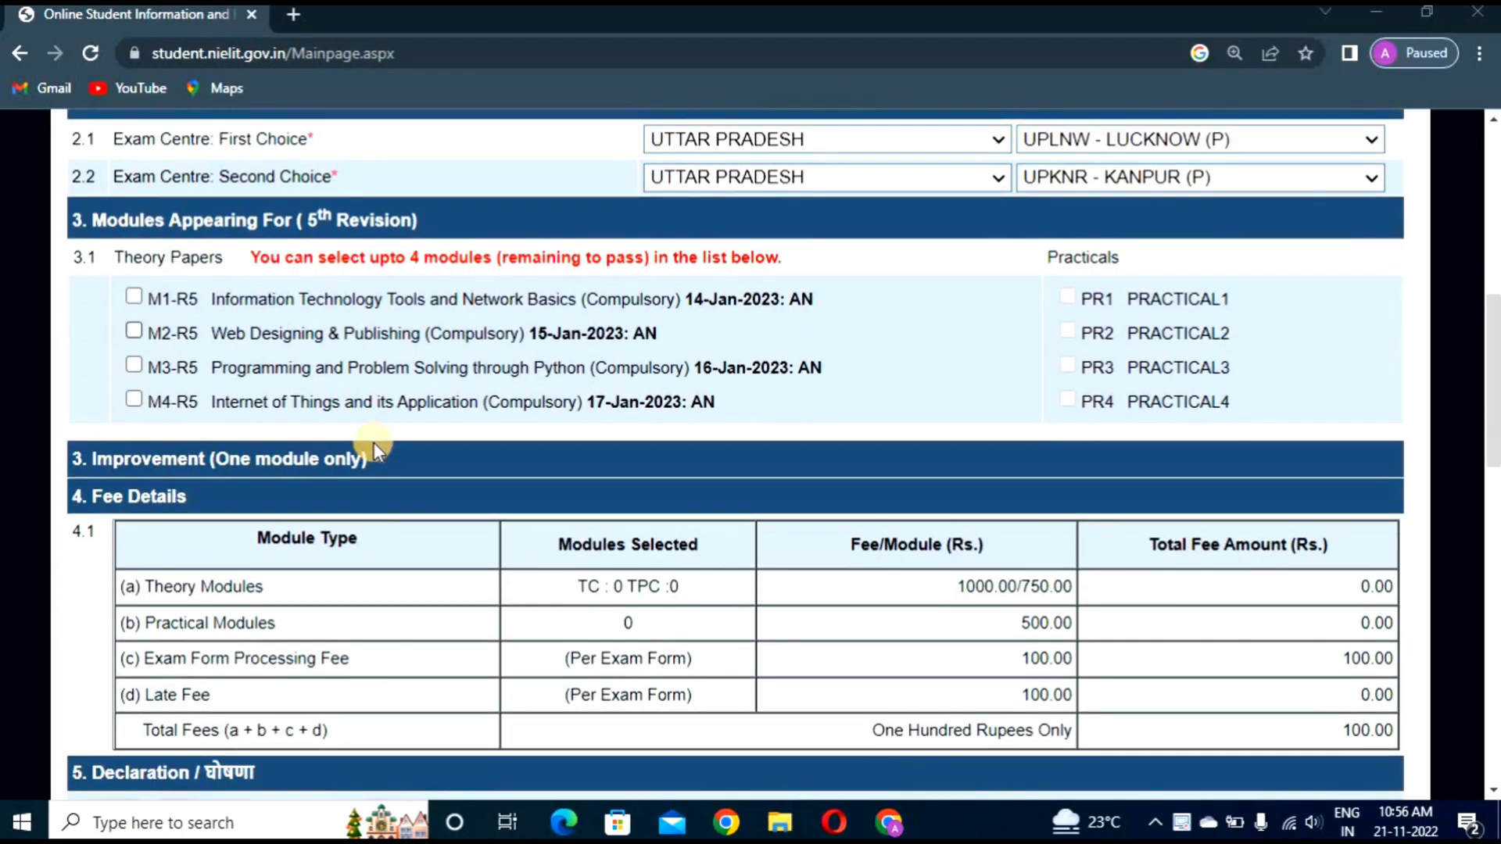
pyautogui.scroll(1, 377, 443)
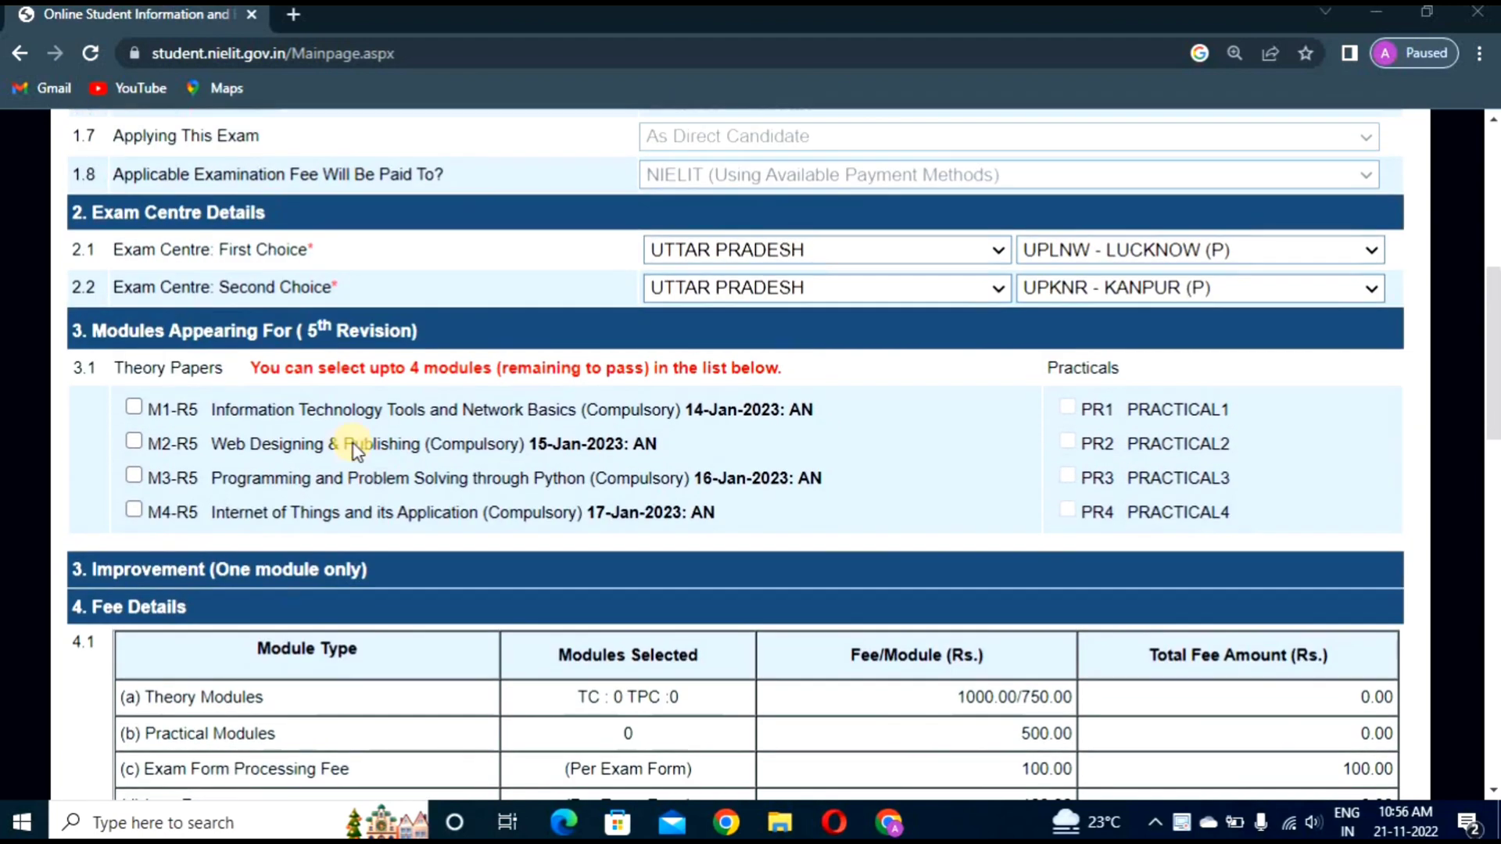
pyautogui.click(134, 406)
pyautogui.click(133, 443)
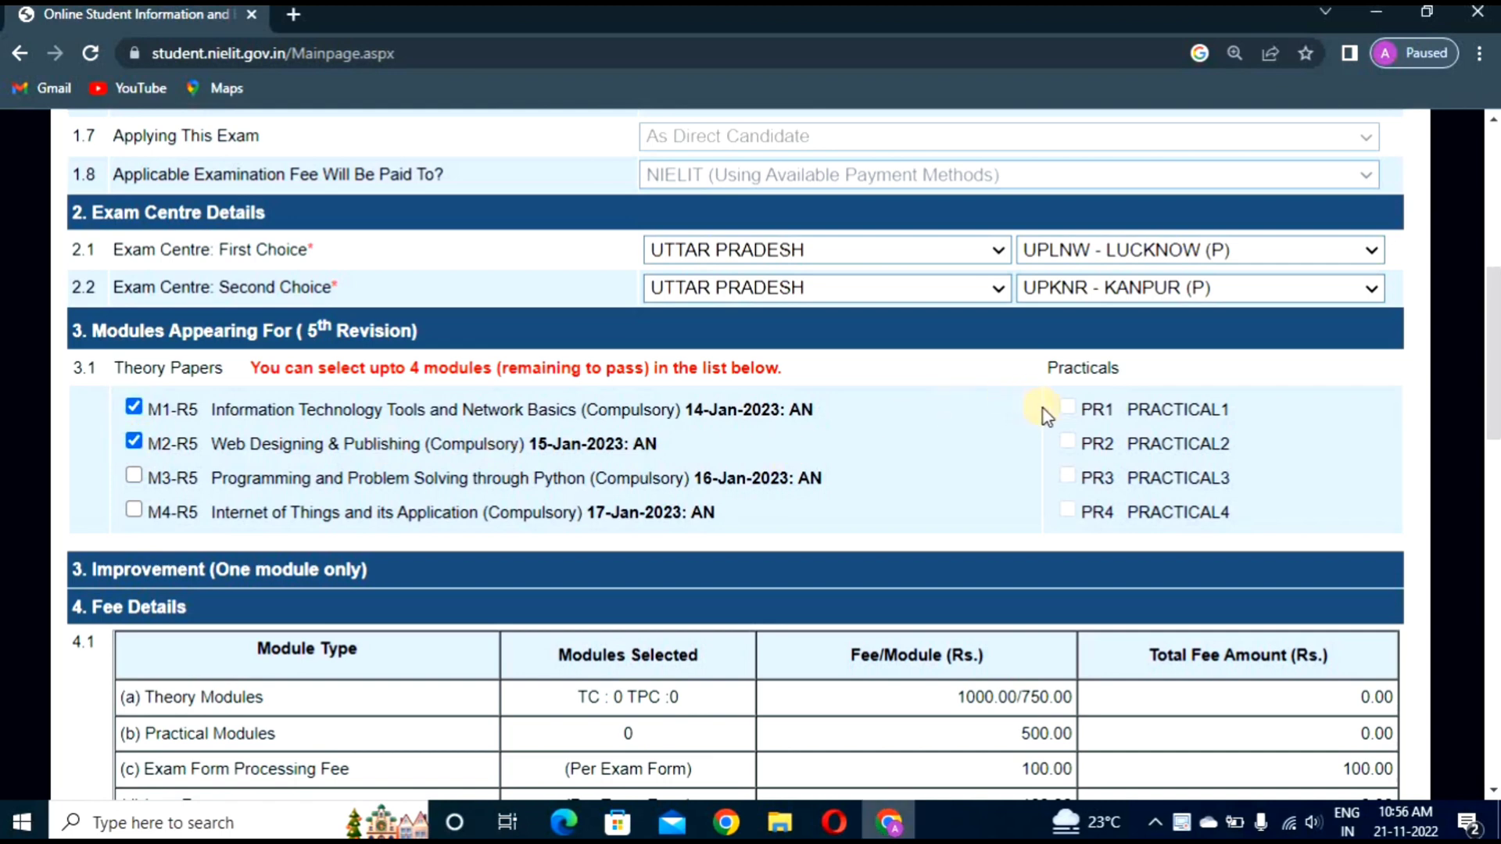
pyautogui.scroll(-1, 1034, 477)
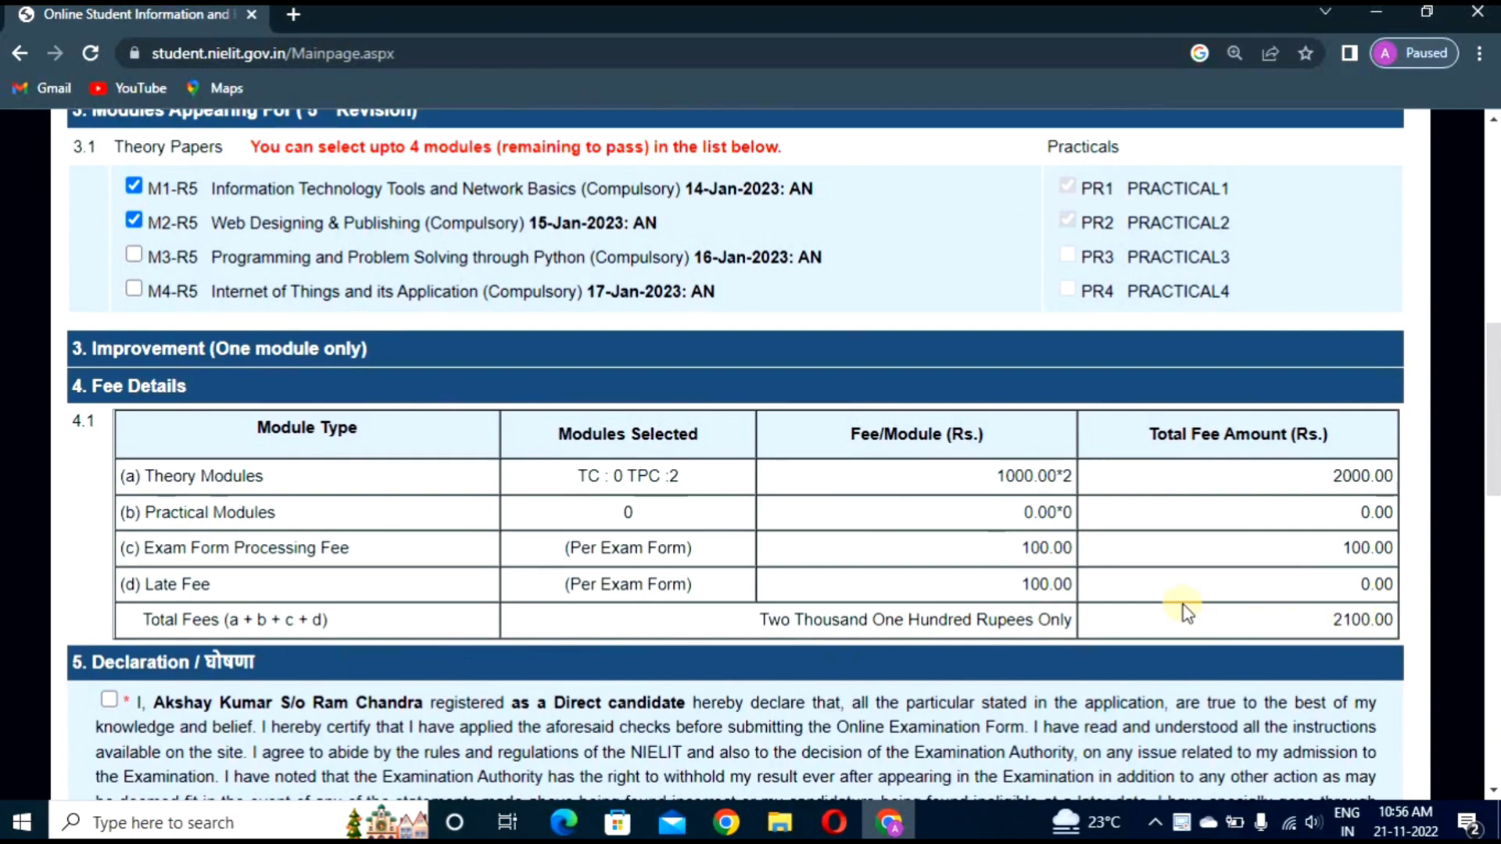
# Accept the declaration, proceed with the examination form and confirm the medium of exam.
pyautogui.scroll(3, 1180, 607)
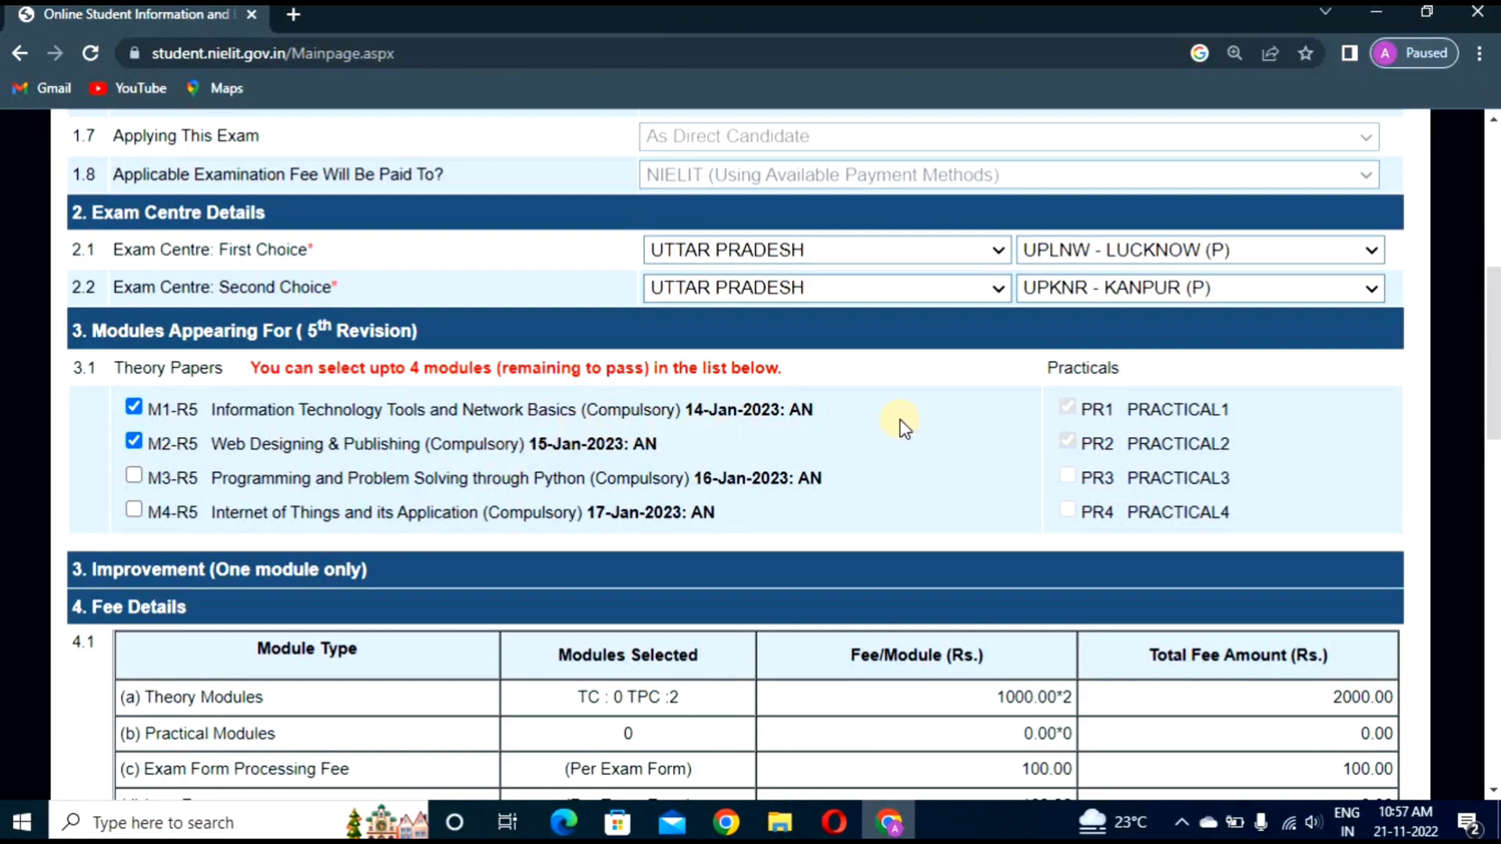
pyautogui.scroll(-7, 899, 429)
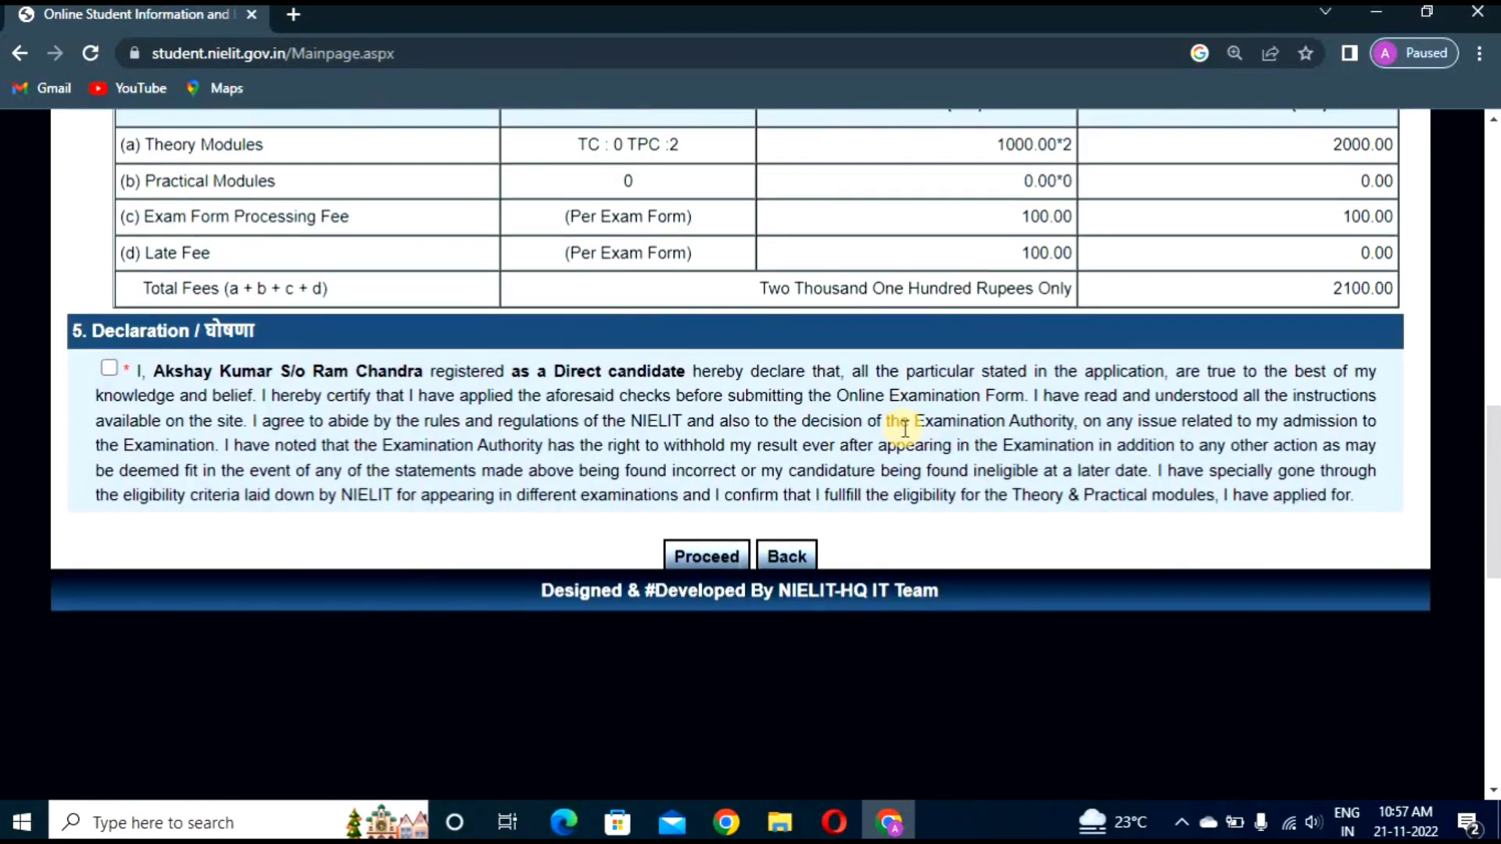
pyautogui.scroll(4, 782, 430)
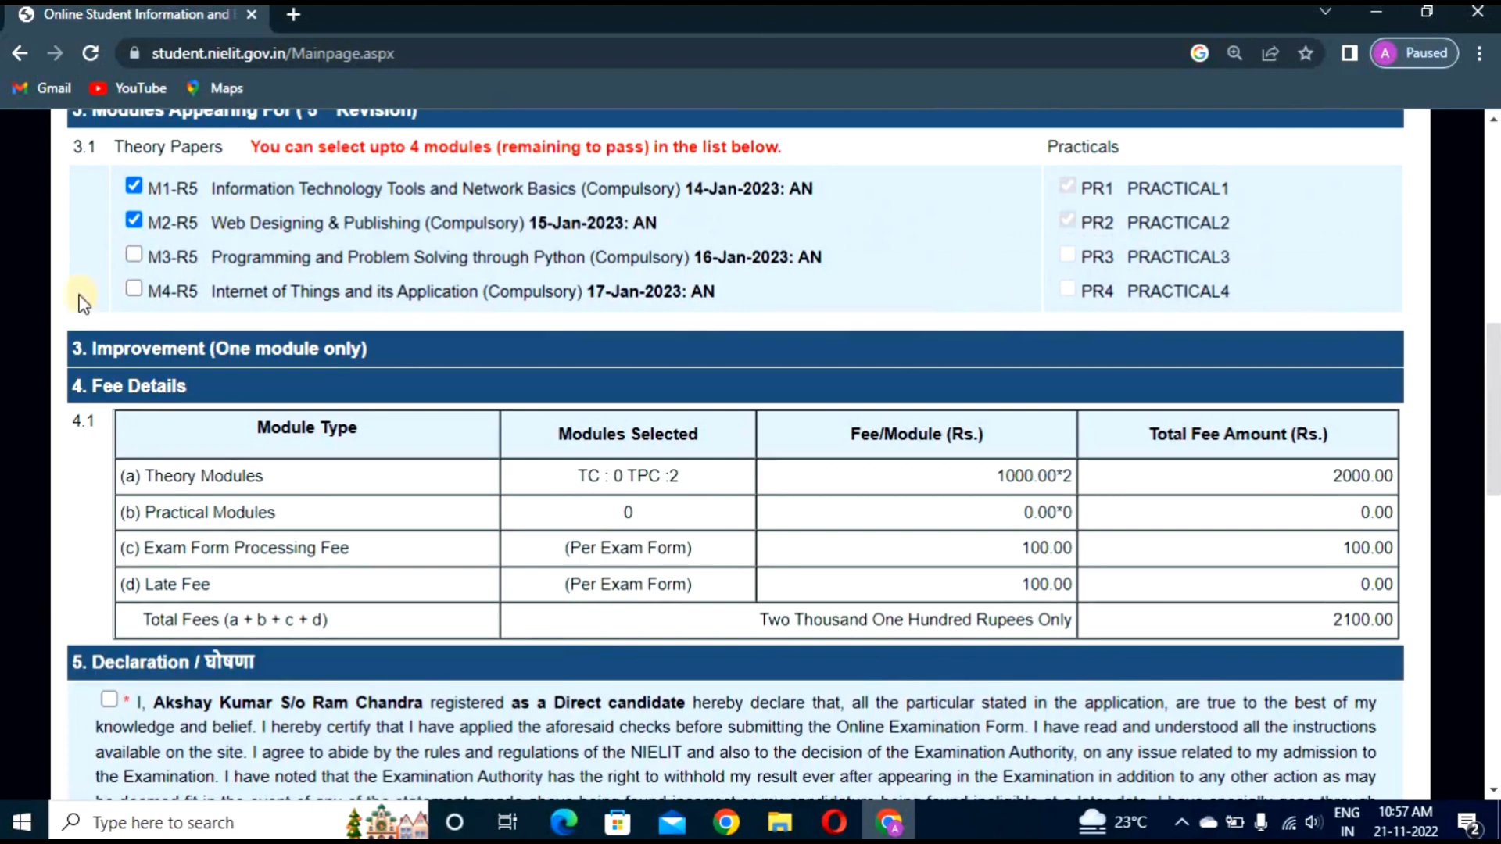
pyautogui.click(110, 698)
pyautogui.scroll(-4, 125, 694)
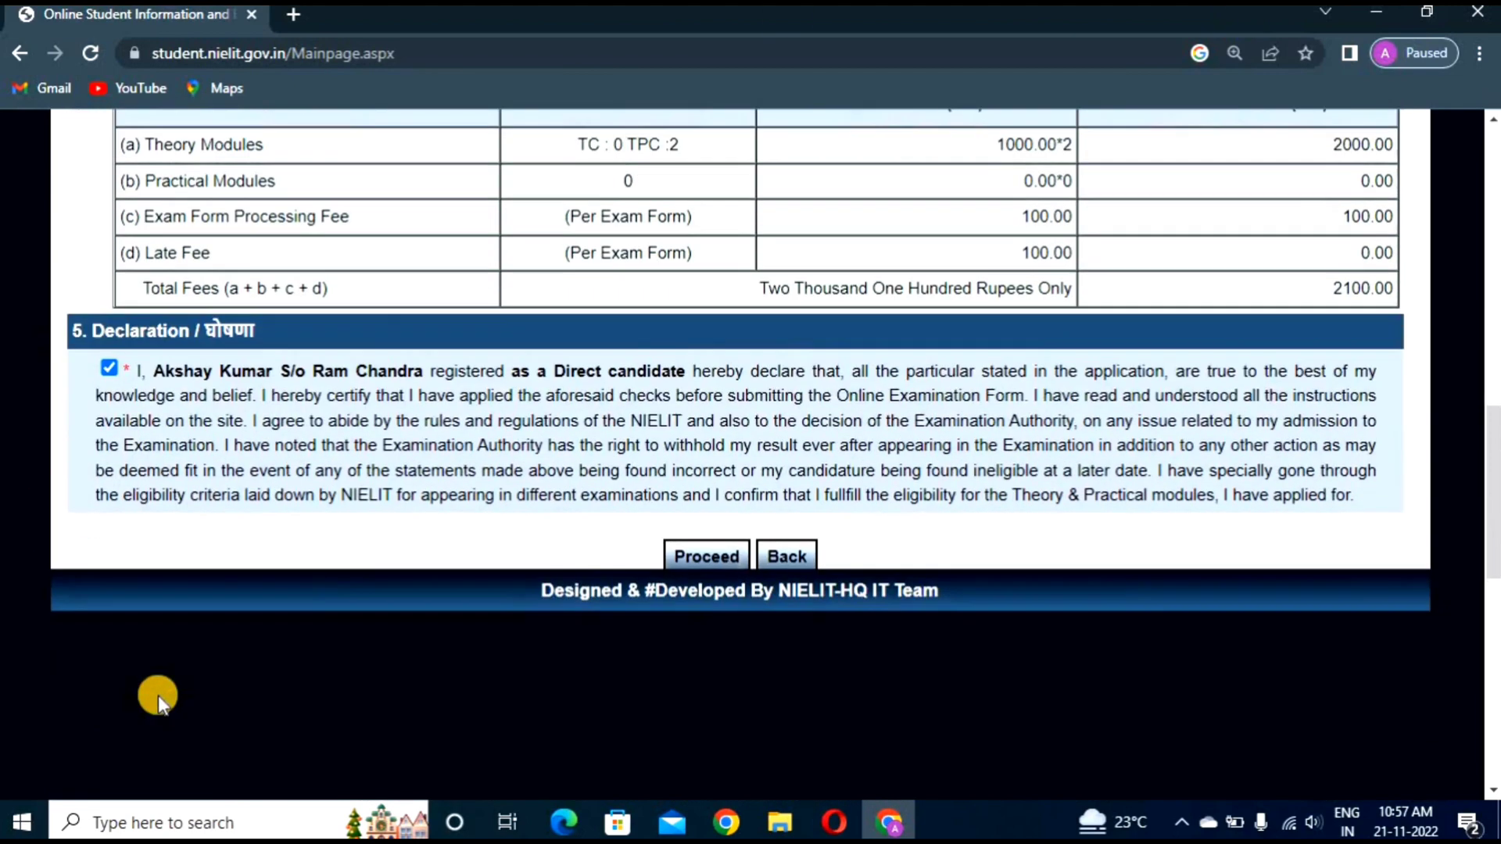
pyautogui.scroll(1, 673, 563)
pyautogui.click(708, 667)
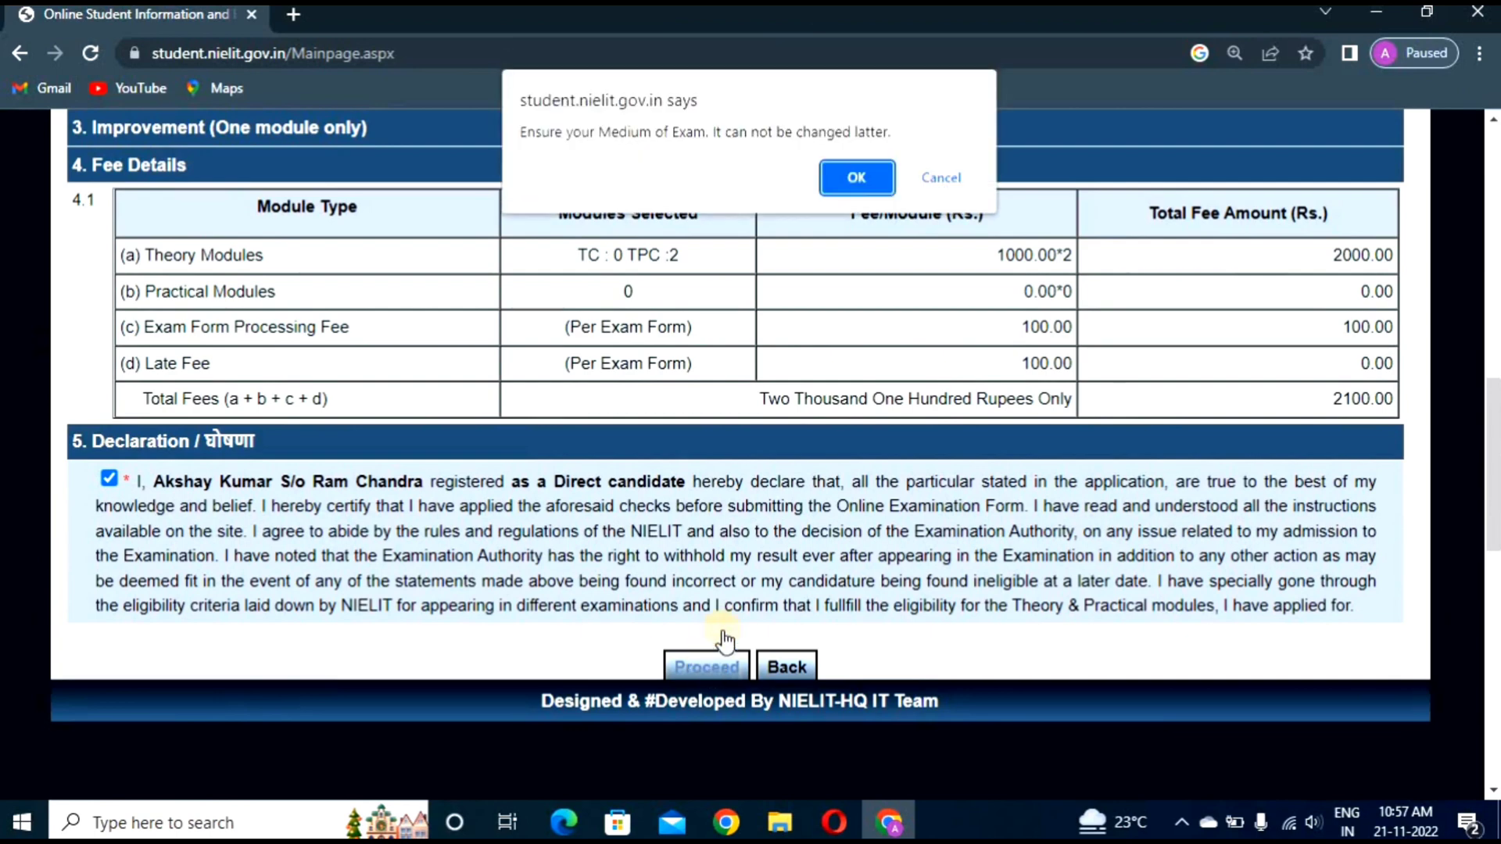
pyautogui.scroll(-4, 610, 251)
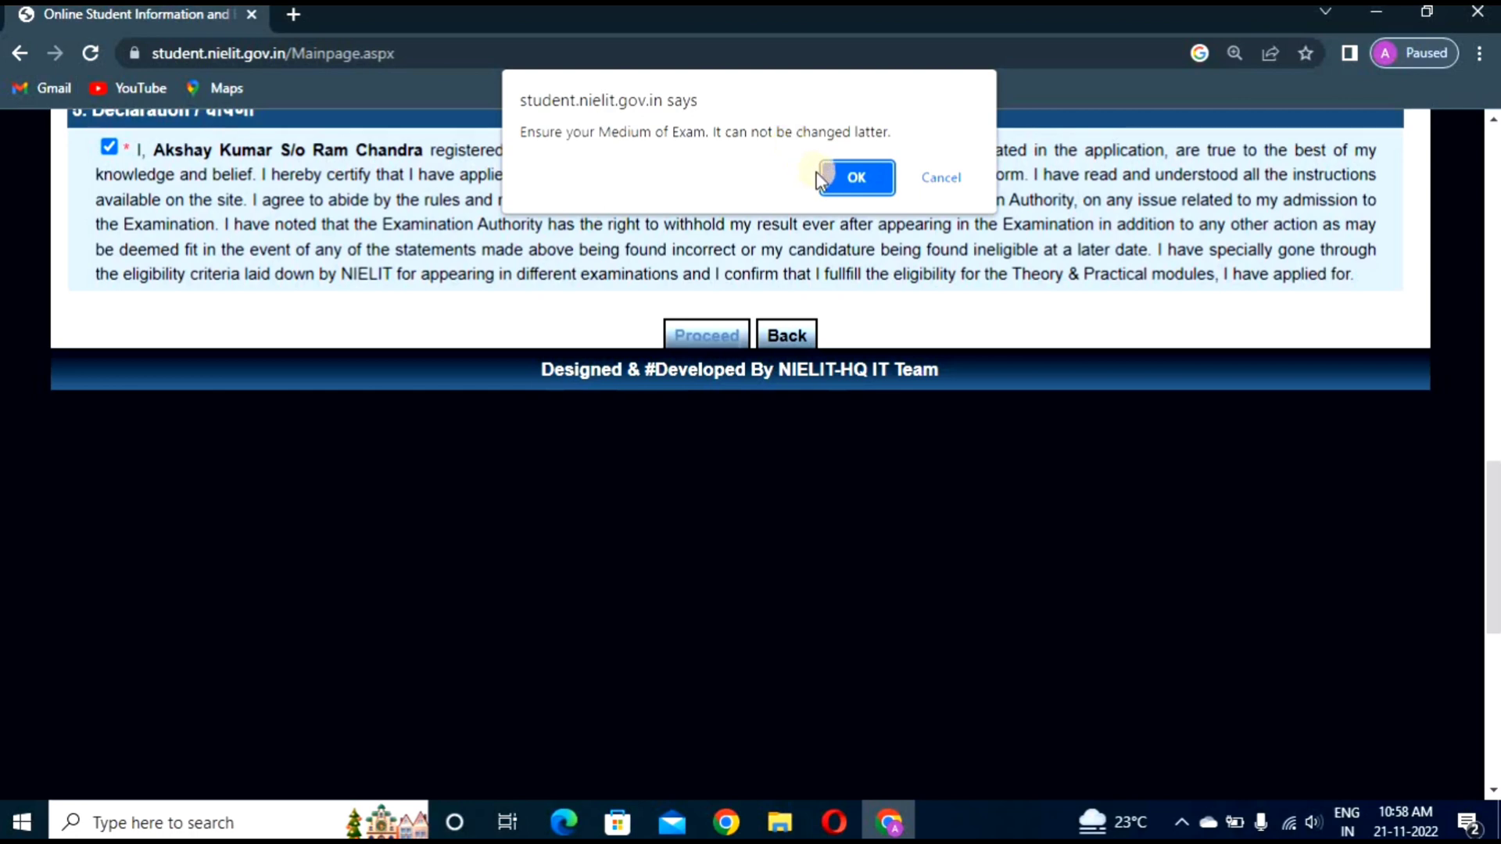
pyautogui.click(838, 185)
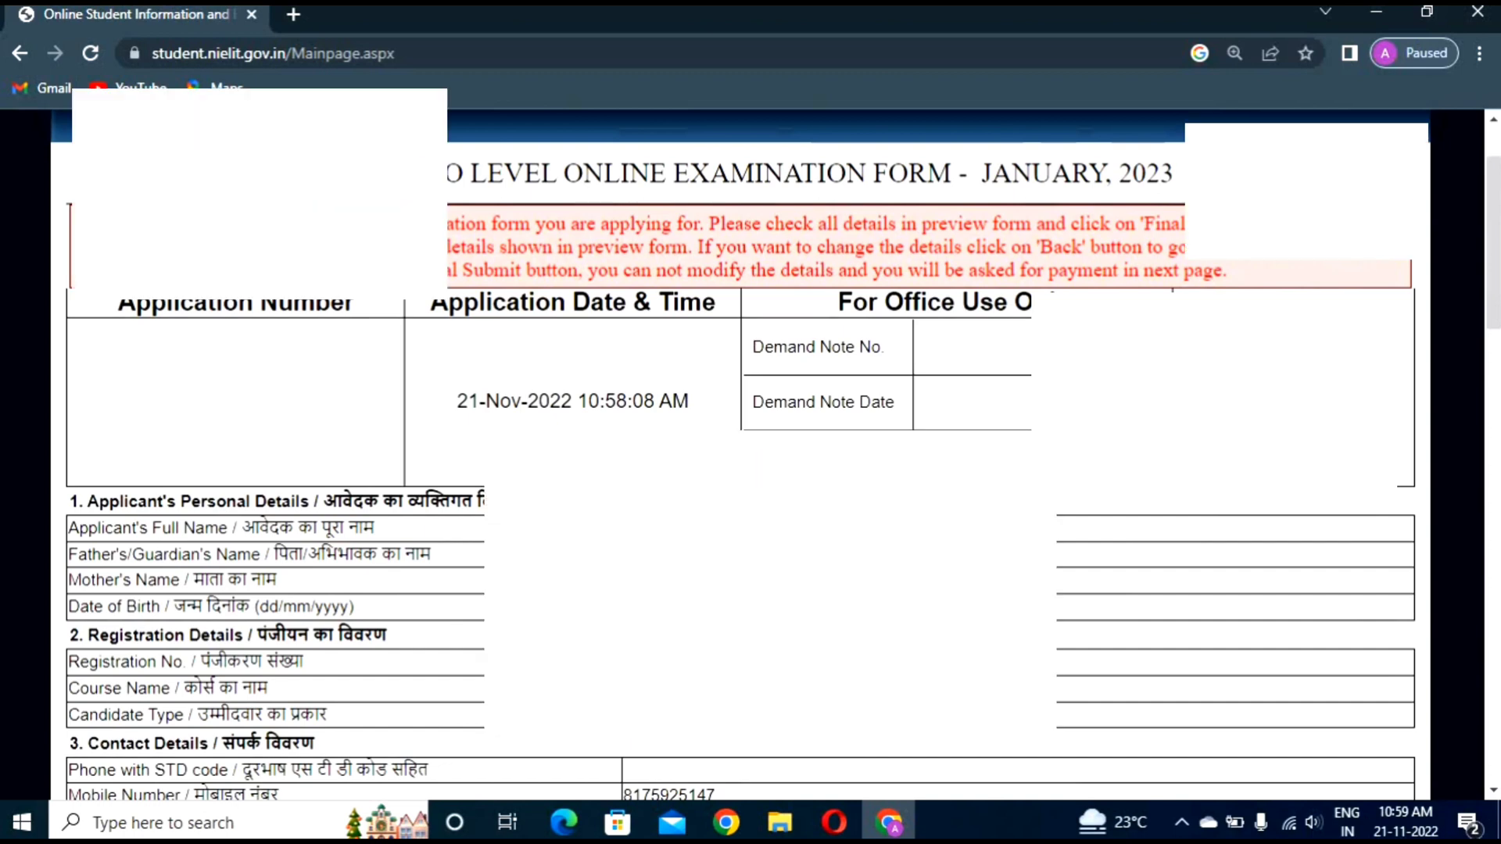
# Review the preview of the January 2023 O Level examination form and submit it finally.
pyautogui.scroll(-3, 751, 453)
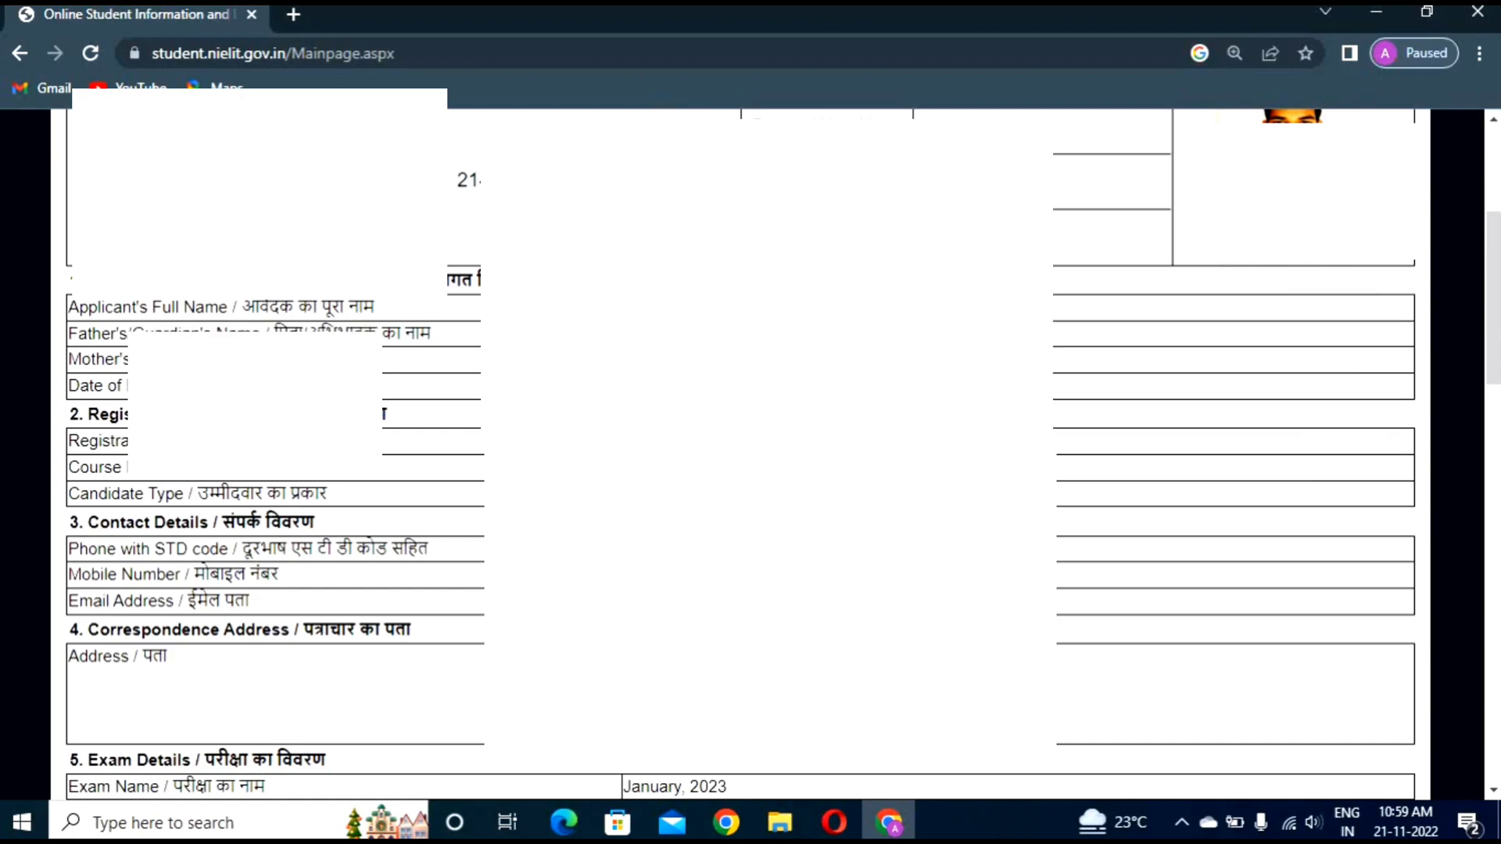
pyautogui.scroll(-10, 666, 514)
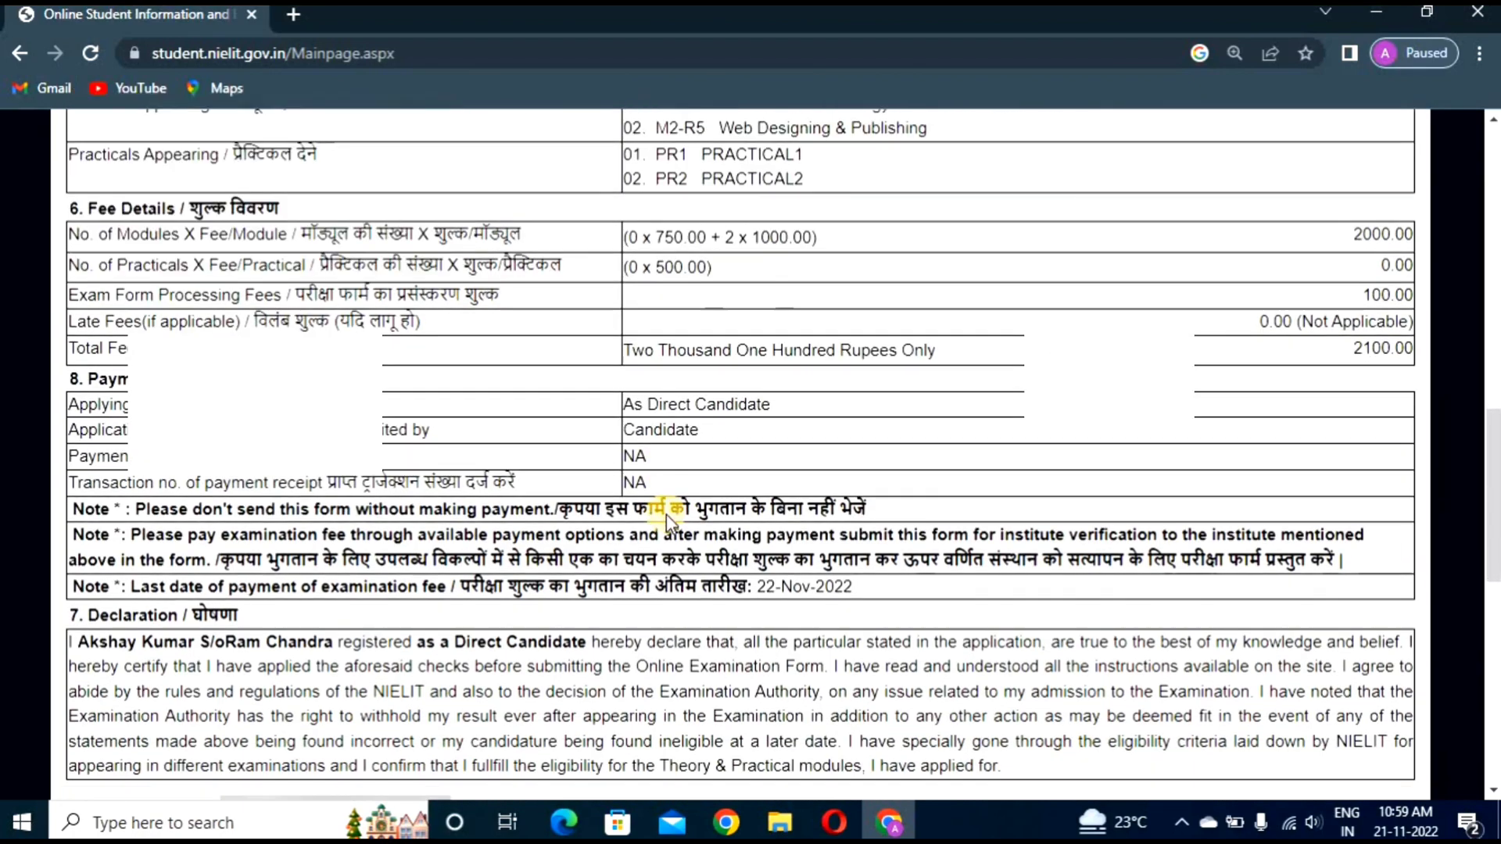
pyautogui.scroll(-6, 666, 514)
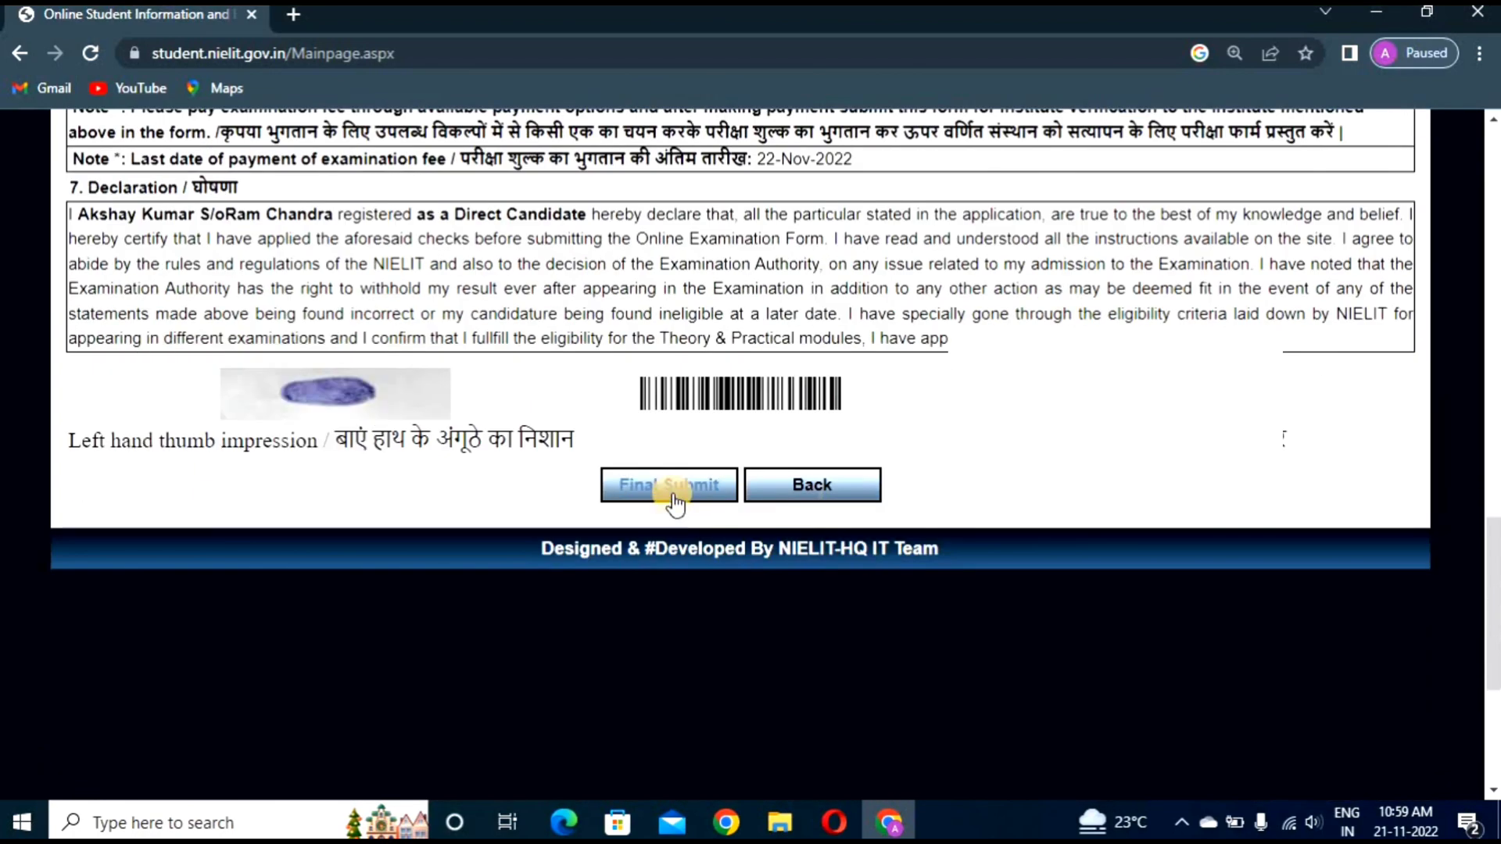
pyautogui.click(674, 503)
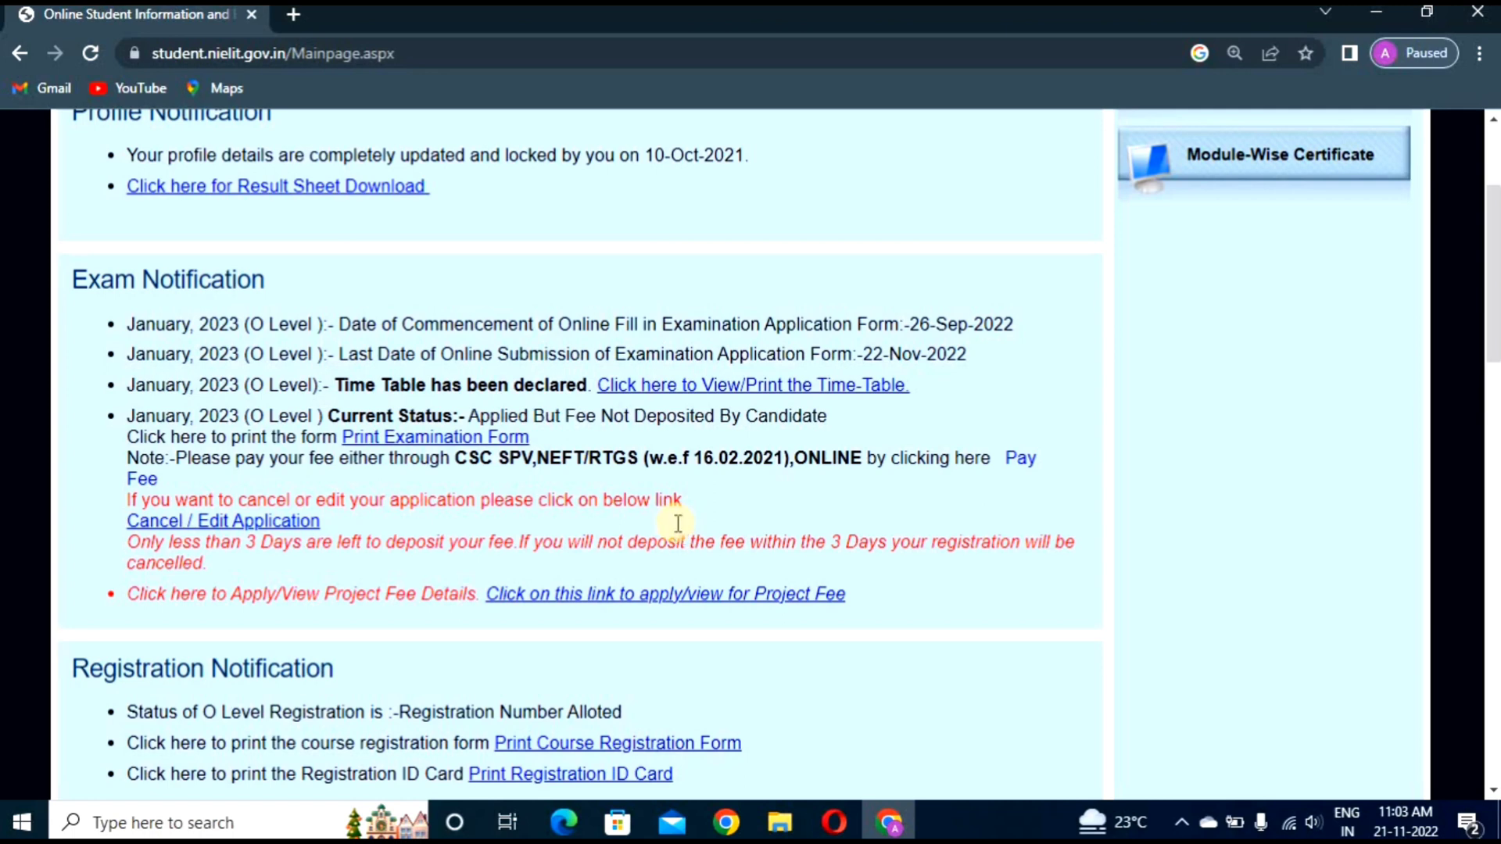
# Check the application status on the dashboard and open the fee payment page from the Exam Notification section.
pyautogui.scroll(3, 677, 532)
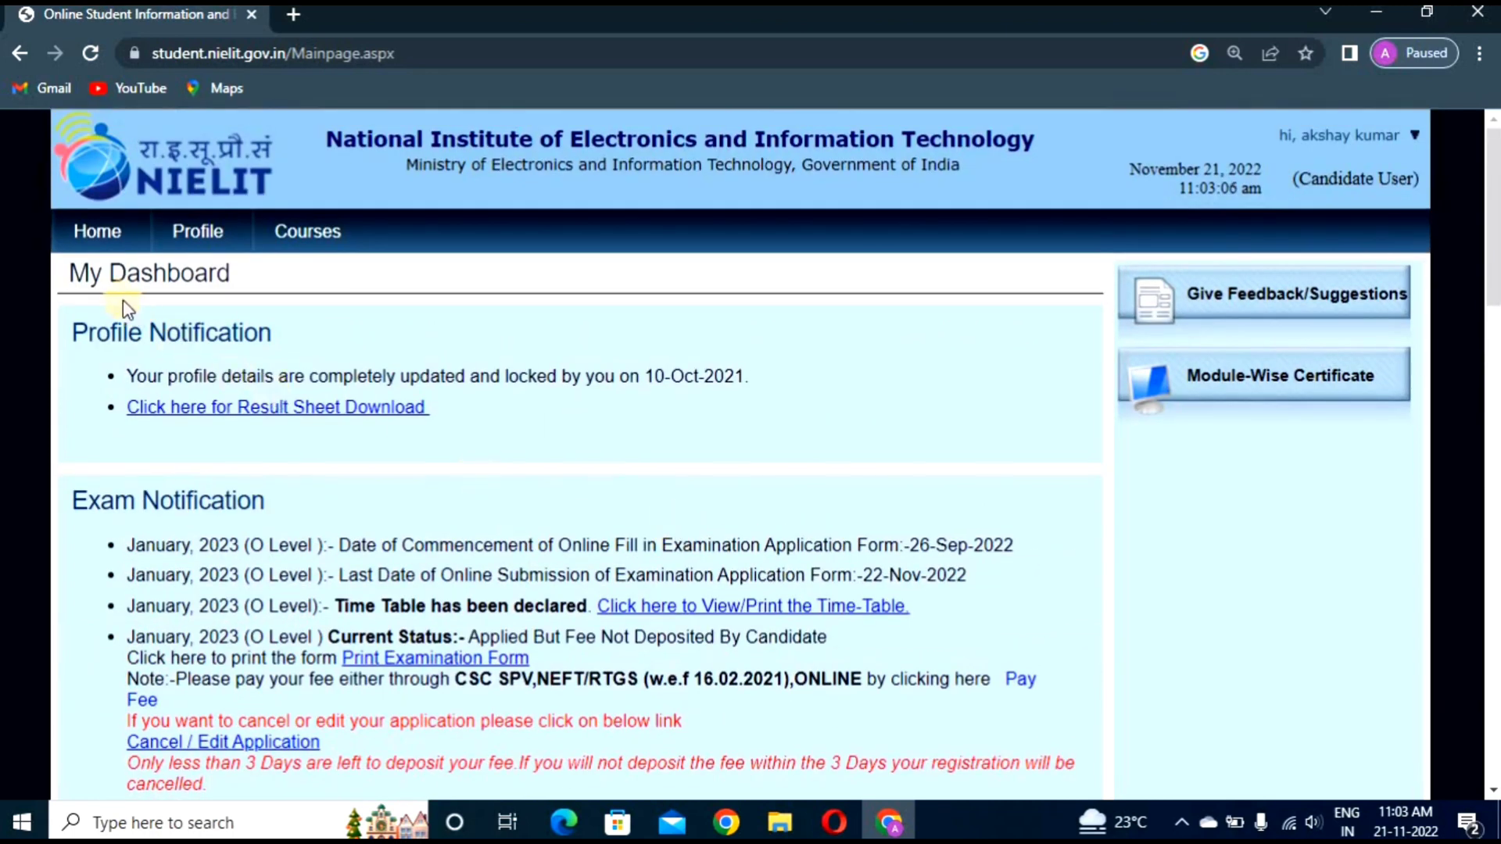
pyautogui.scroll(-1, 317, 450)
pyautogui.scroll(-3, 316, 450)
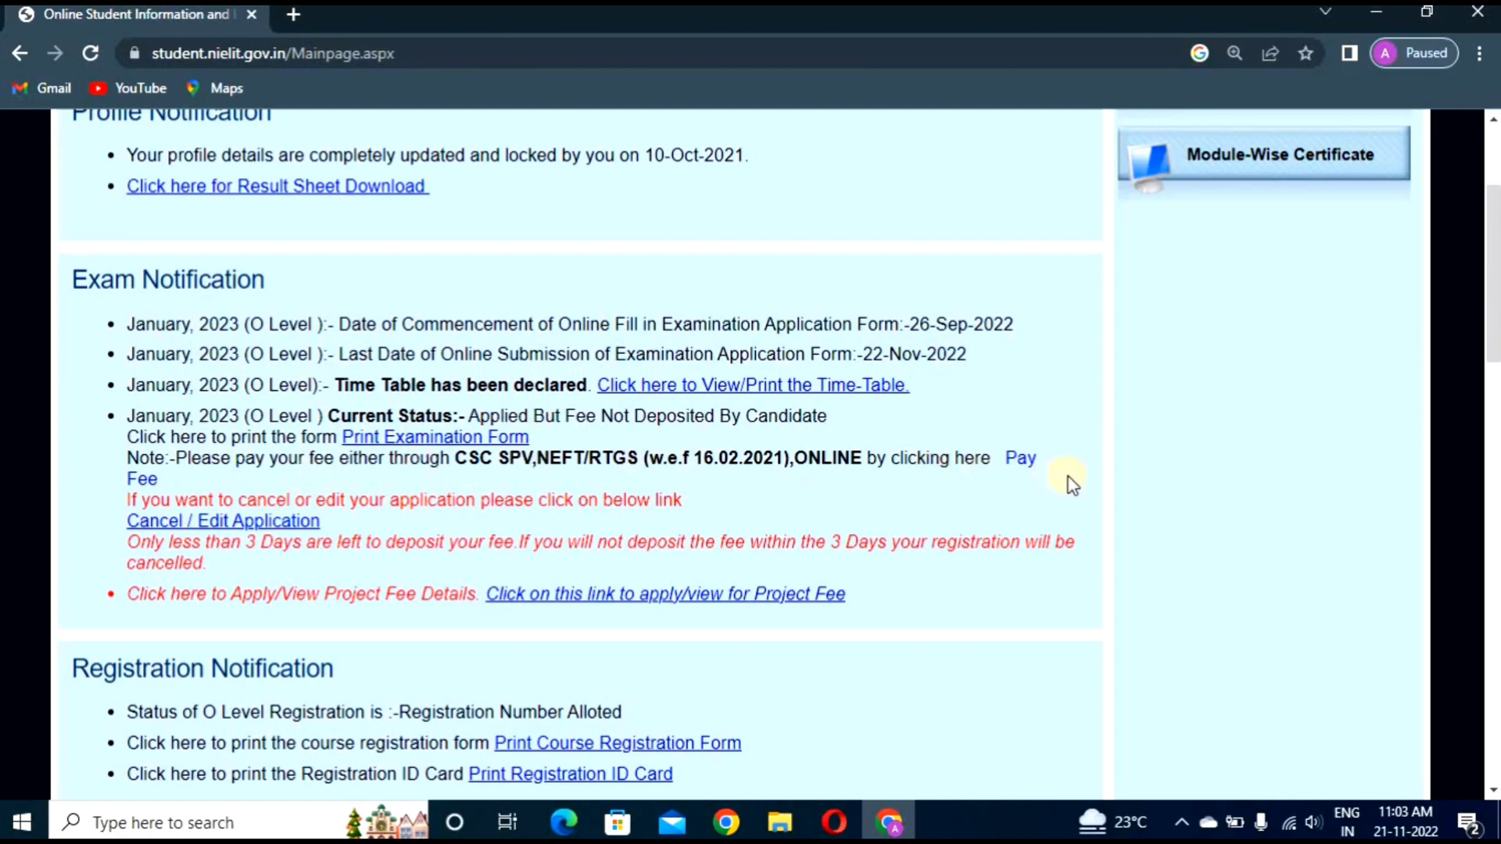
pyautogui.click(1017, 466)
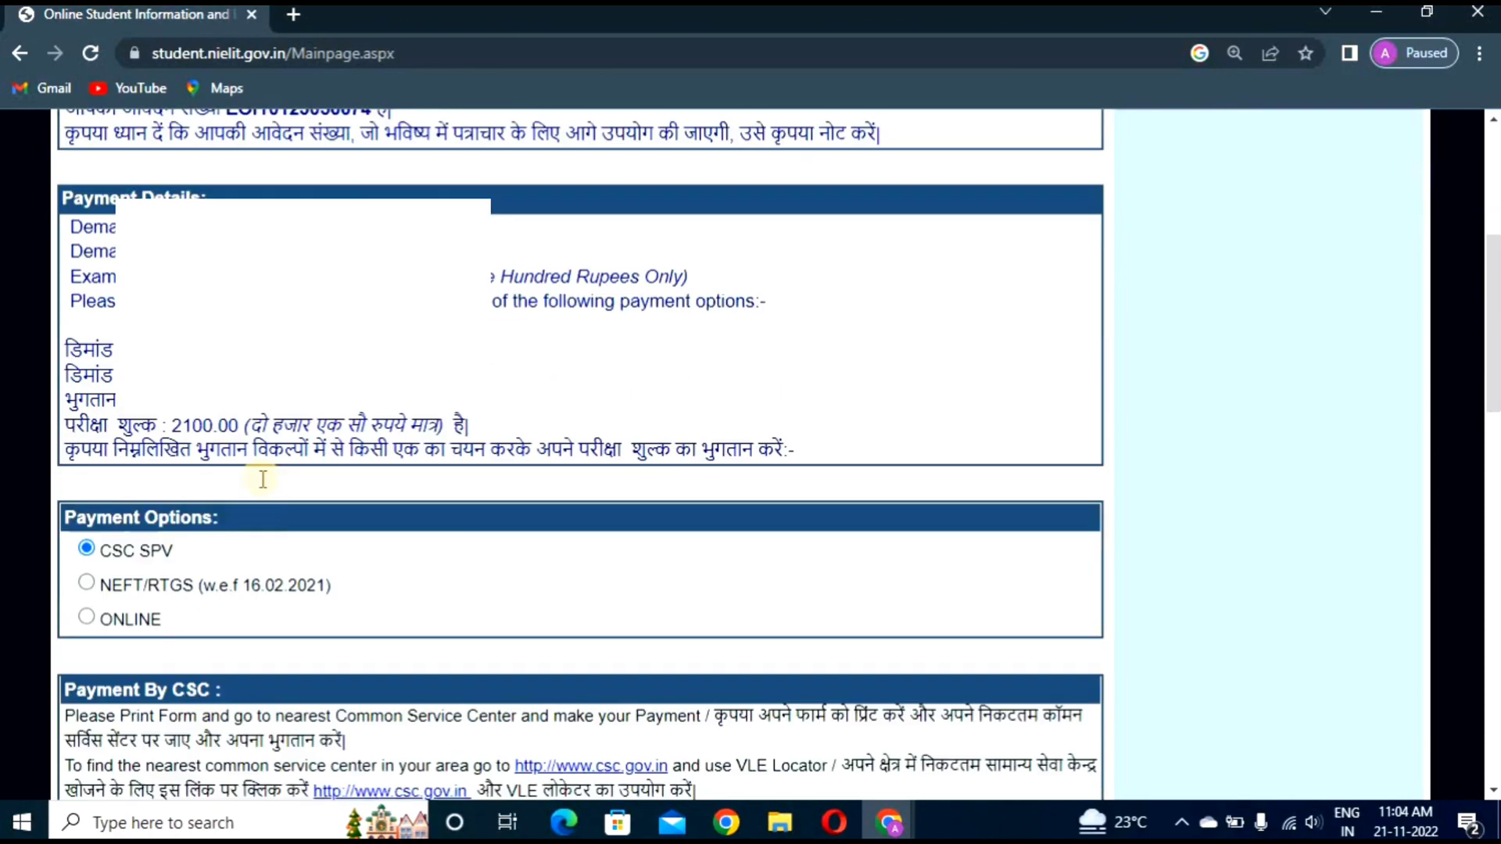
# Choose ONLINE as the payment option and continue to the online payment gateway.
pyautogui.scroll(-3, 260, 477)
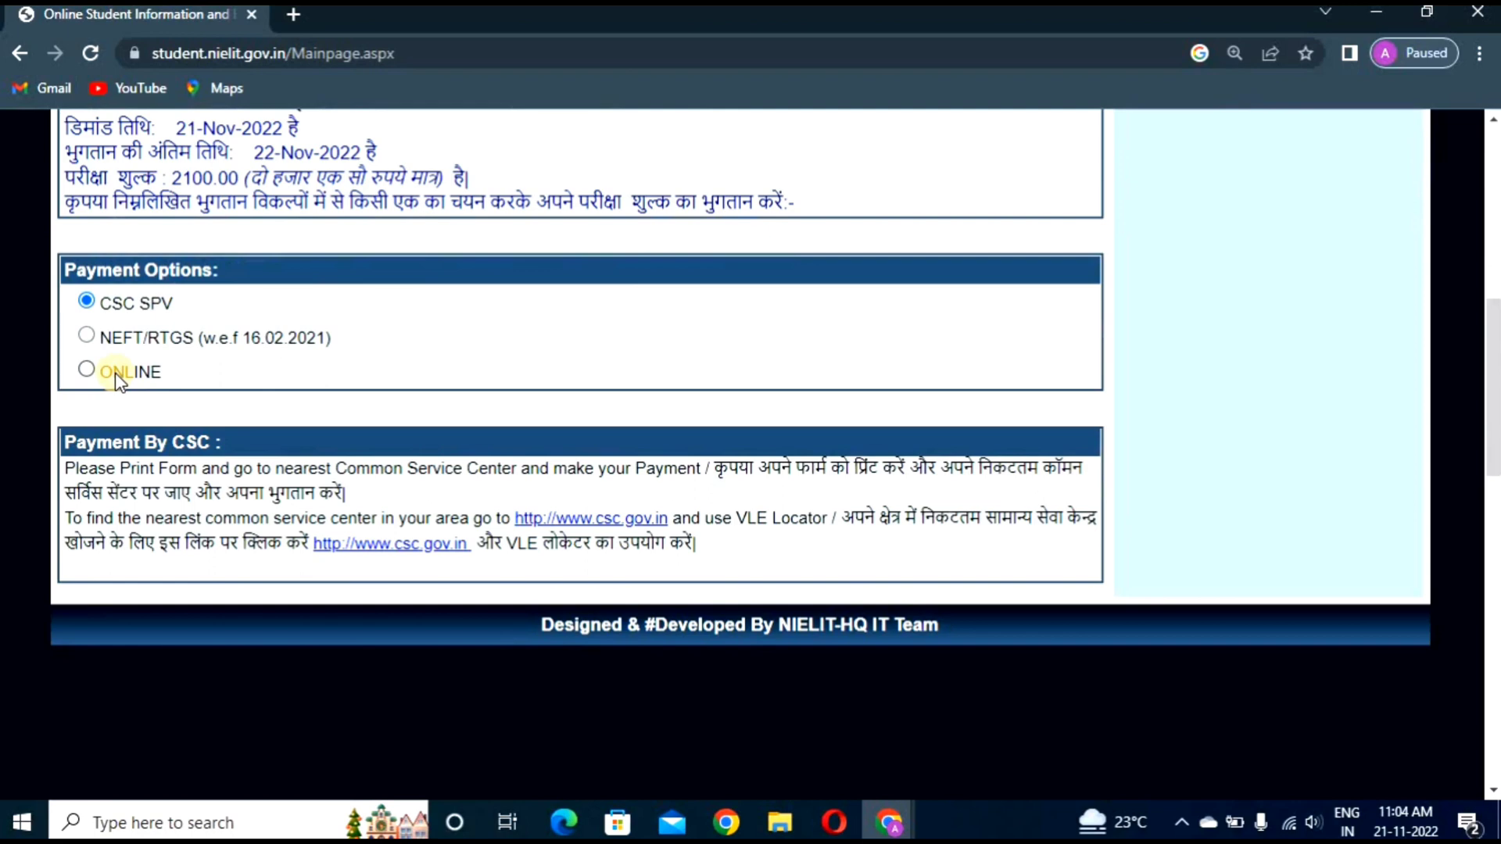
pyautogui.click(85, 370)
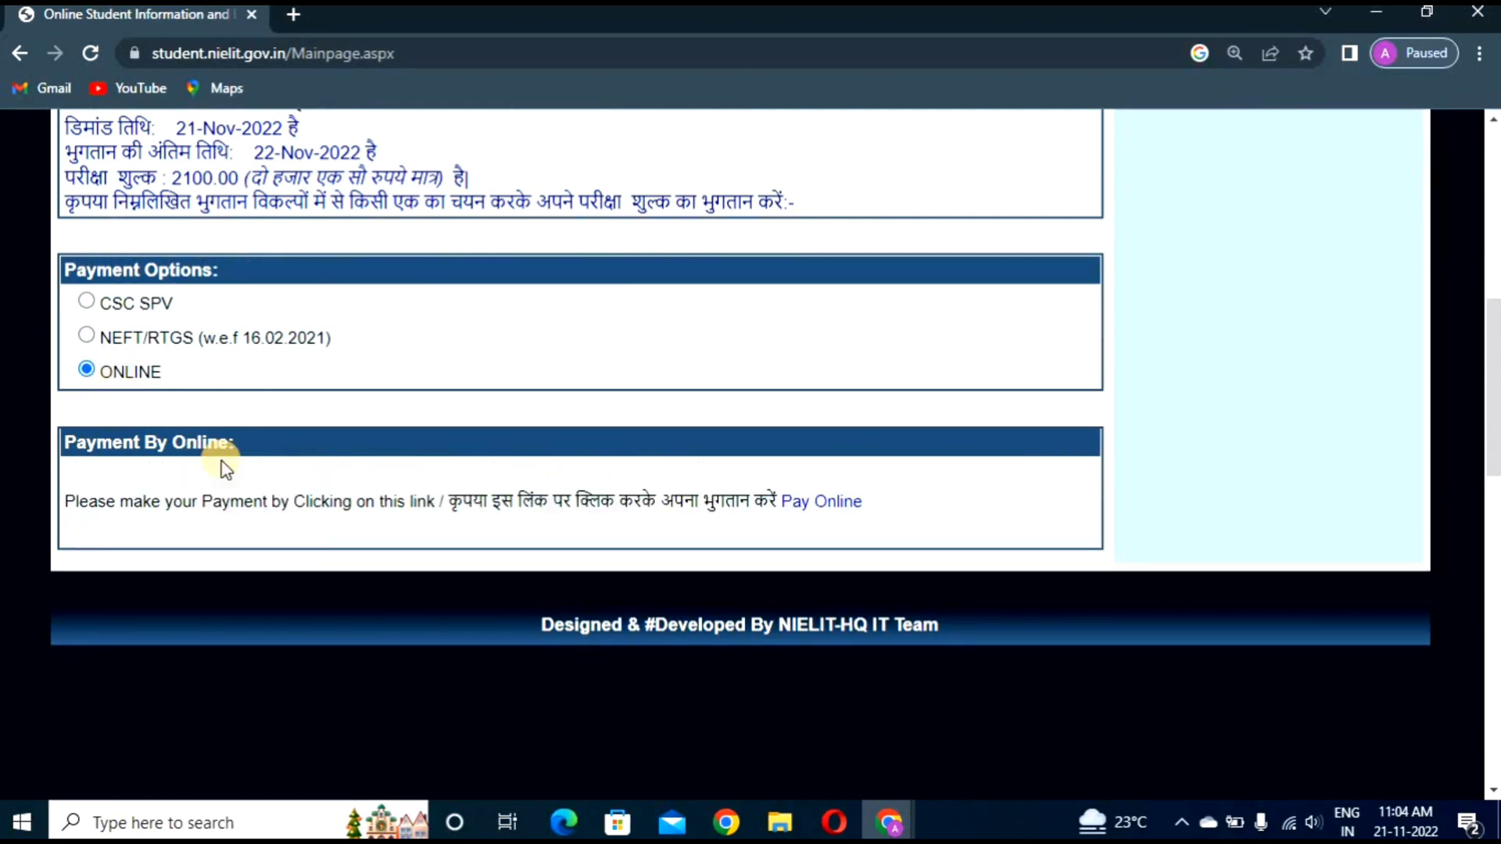
pyautogui.click(810, 513)
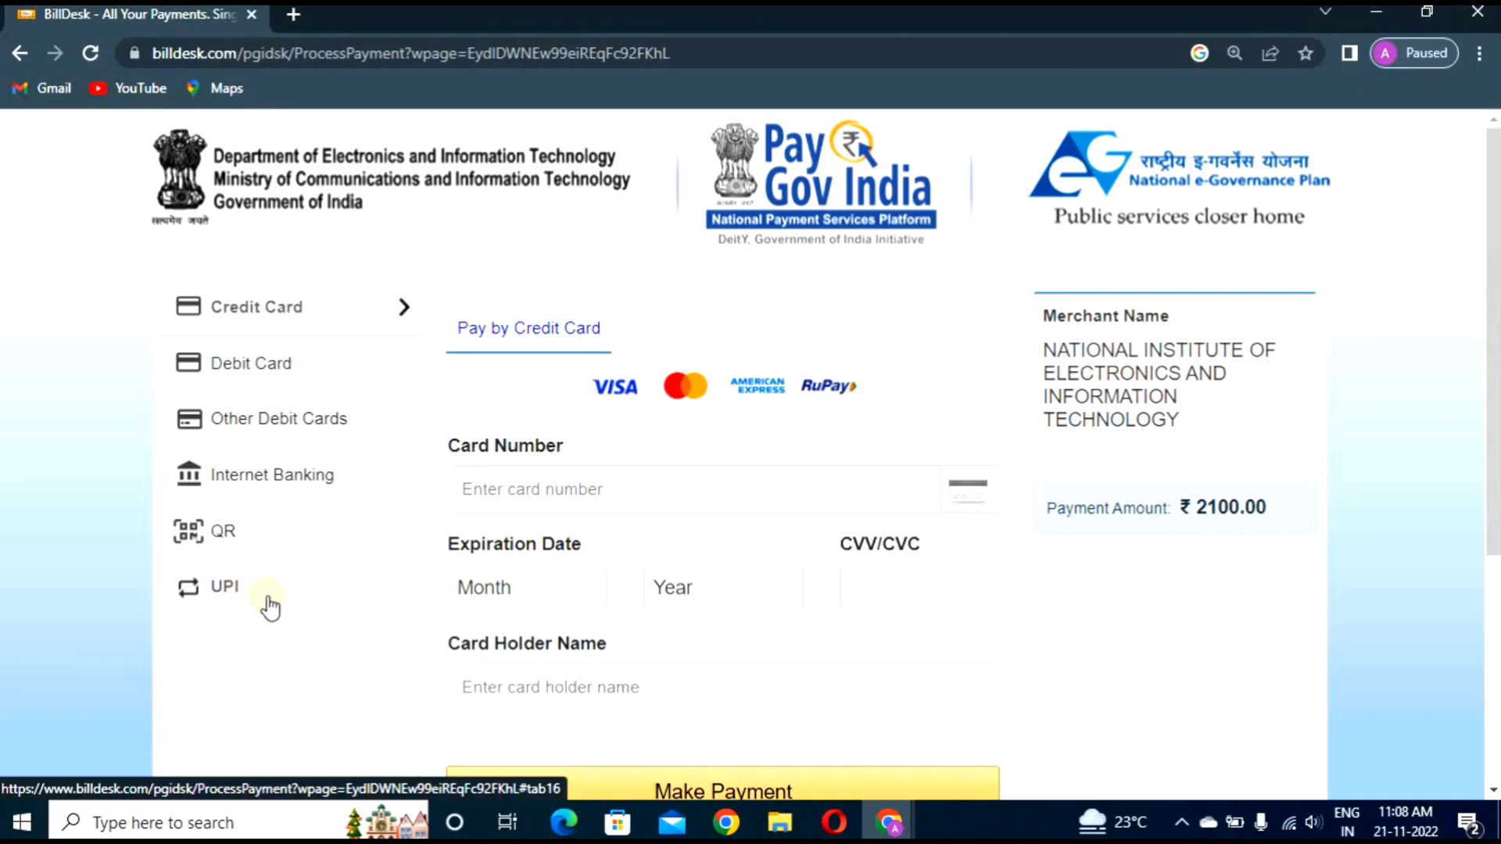
# Choose BHIM UPI payment by QR, proceed with the payment and reveal the QR code for scanning.
pyautogui.click(275, 532)
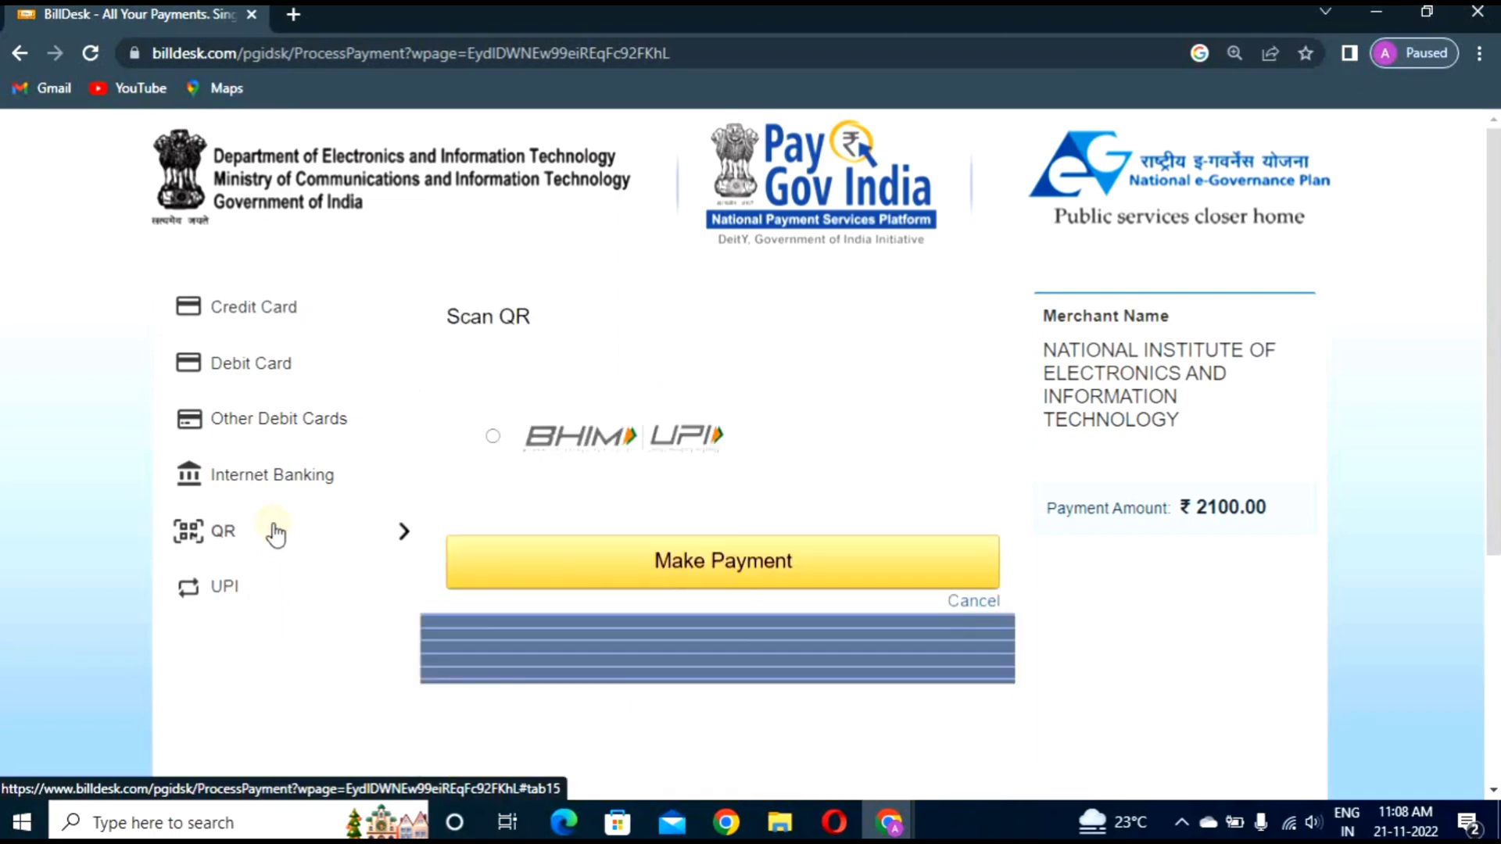
pyautogui.click(699, 578)
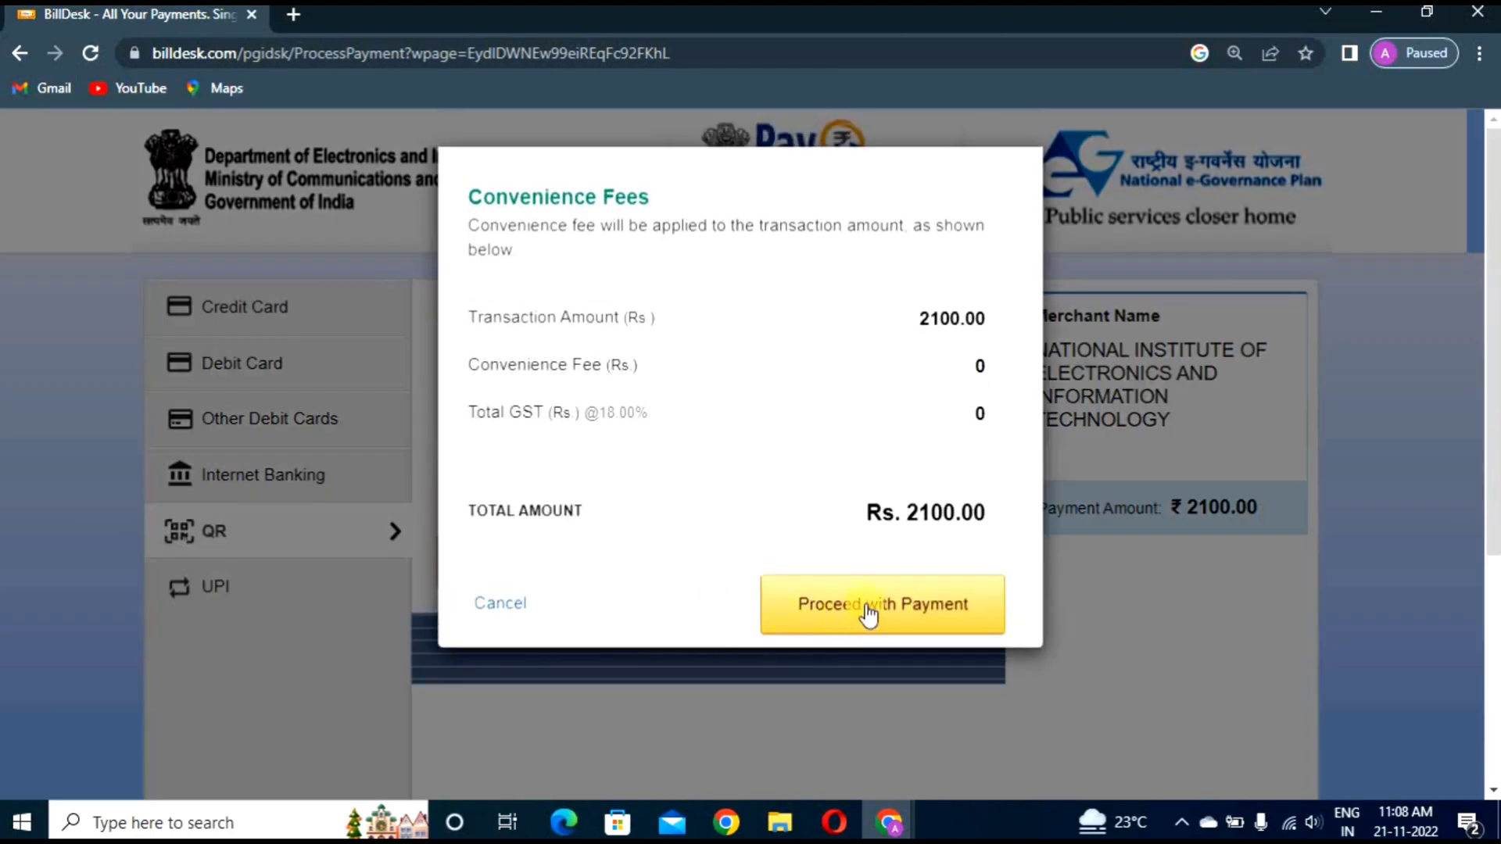
pyautogui.click(897, 612)
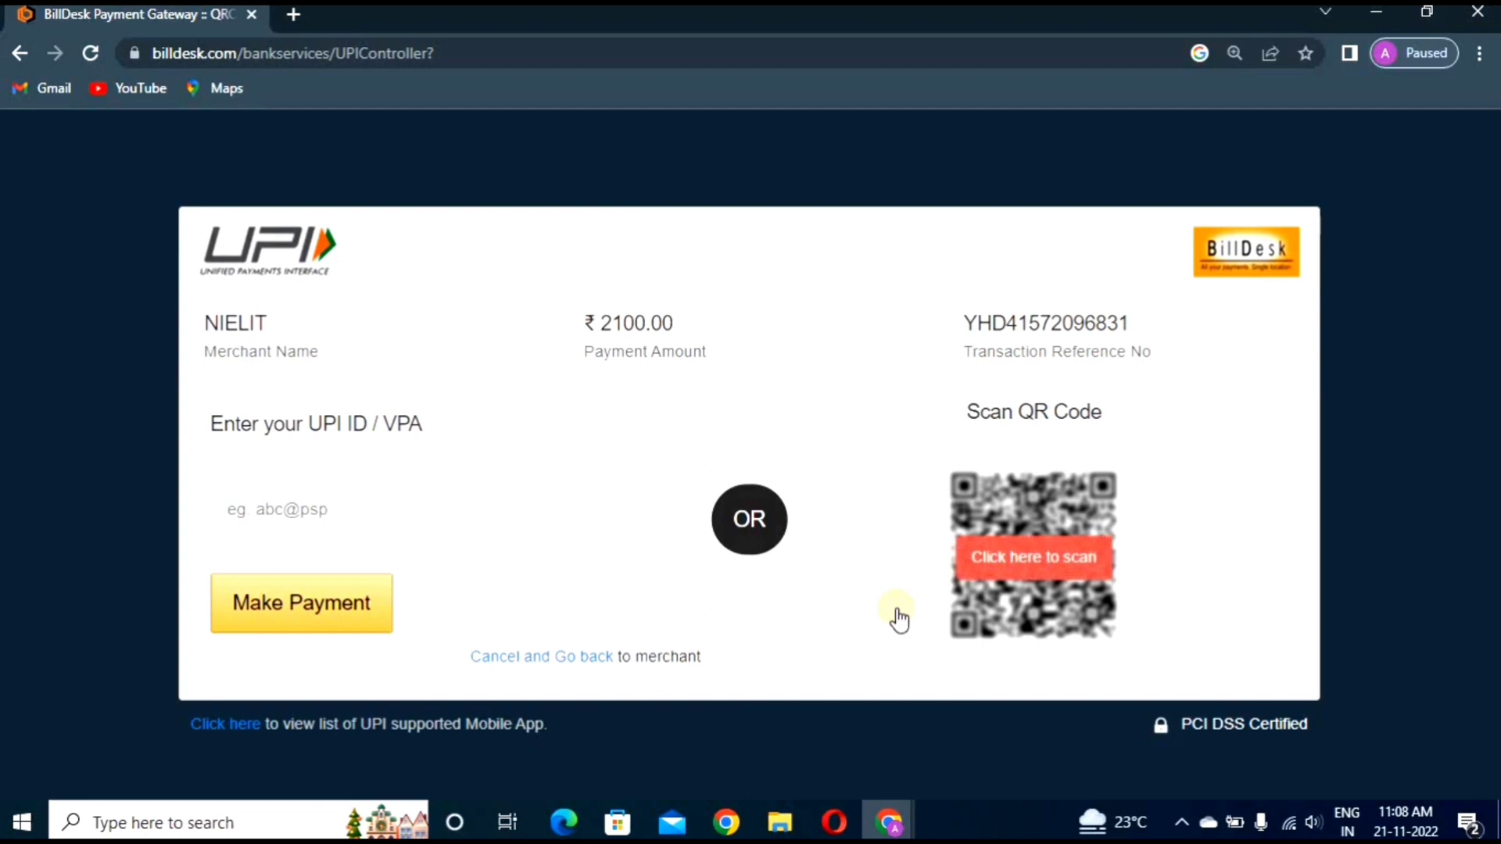
pyautogui.click(1040, 564)
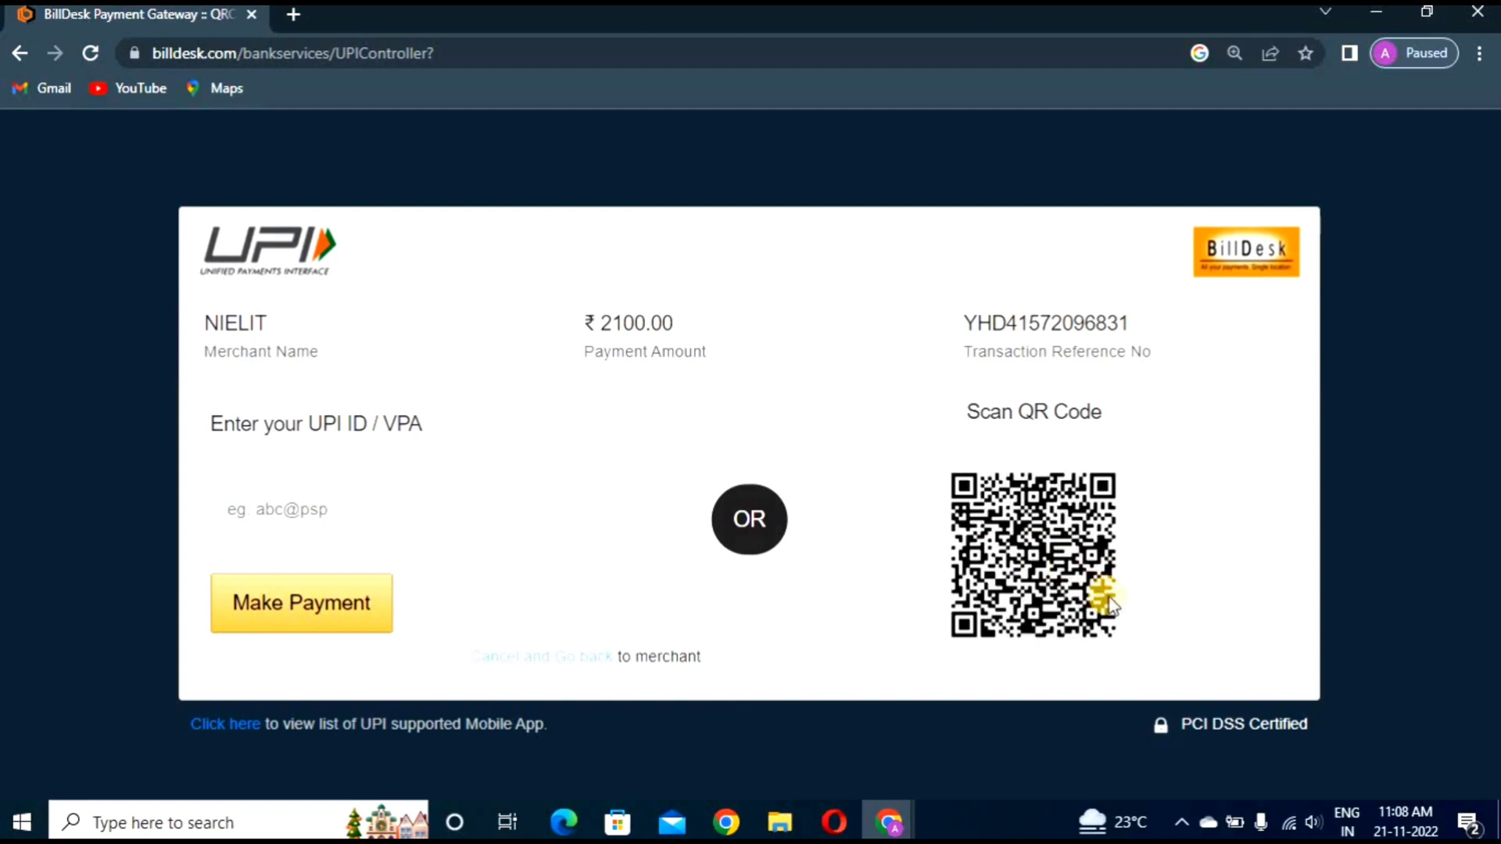